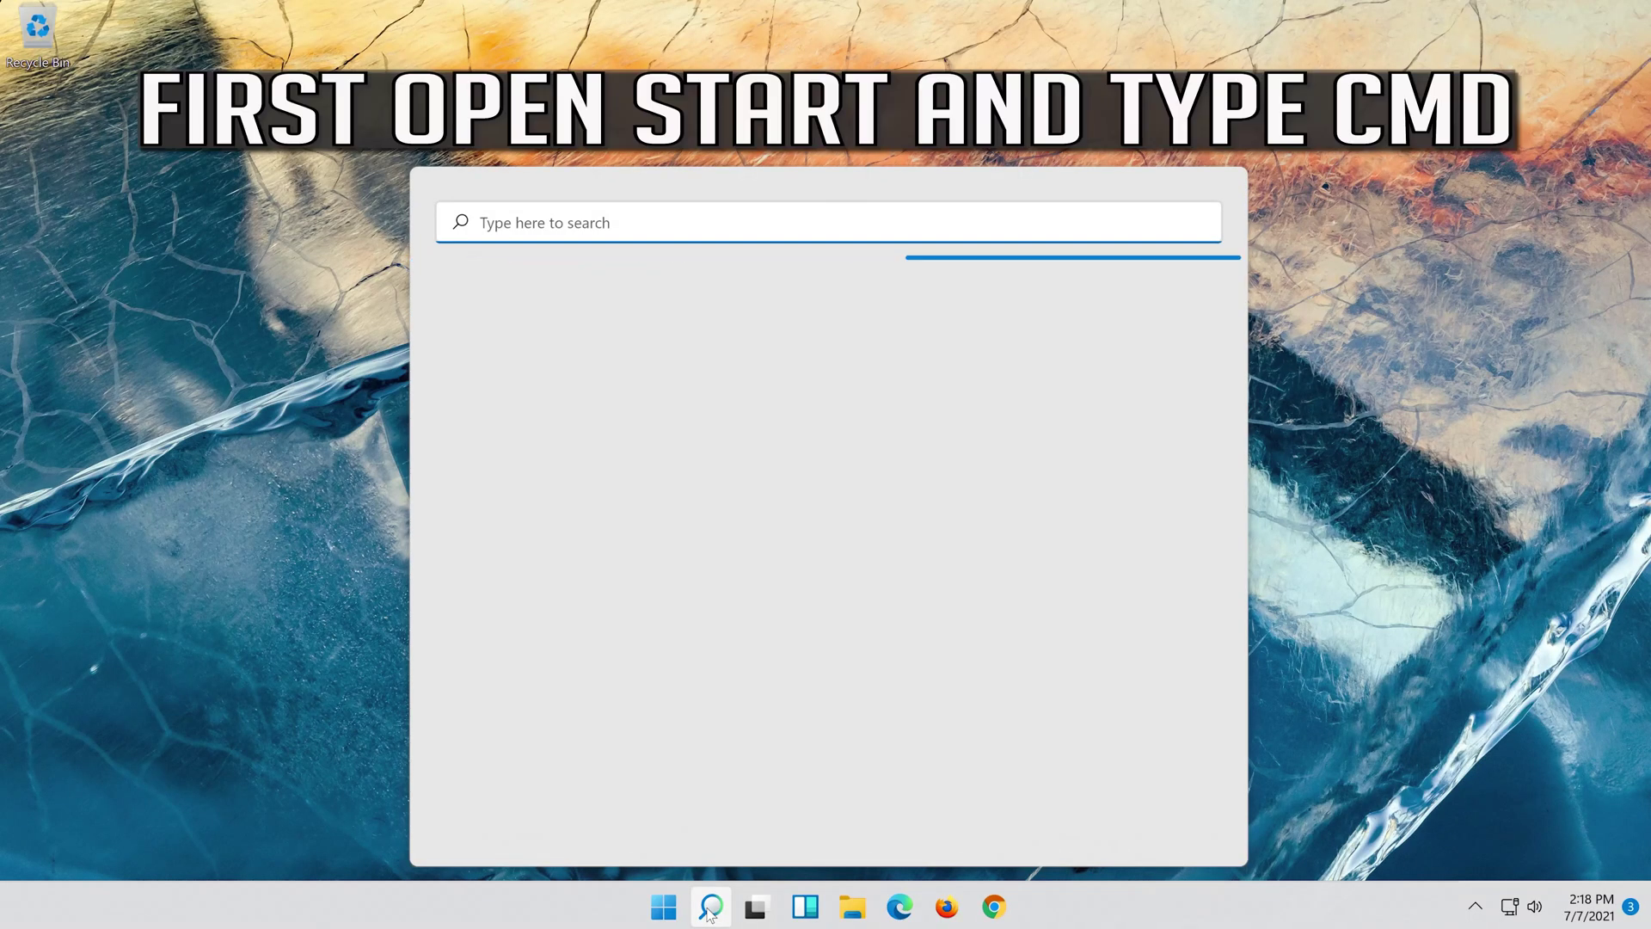
Launch Command Prompt as administrator from a Start search for cmd and approve the UAC prompt.
type("cmd")
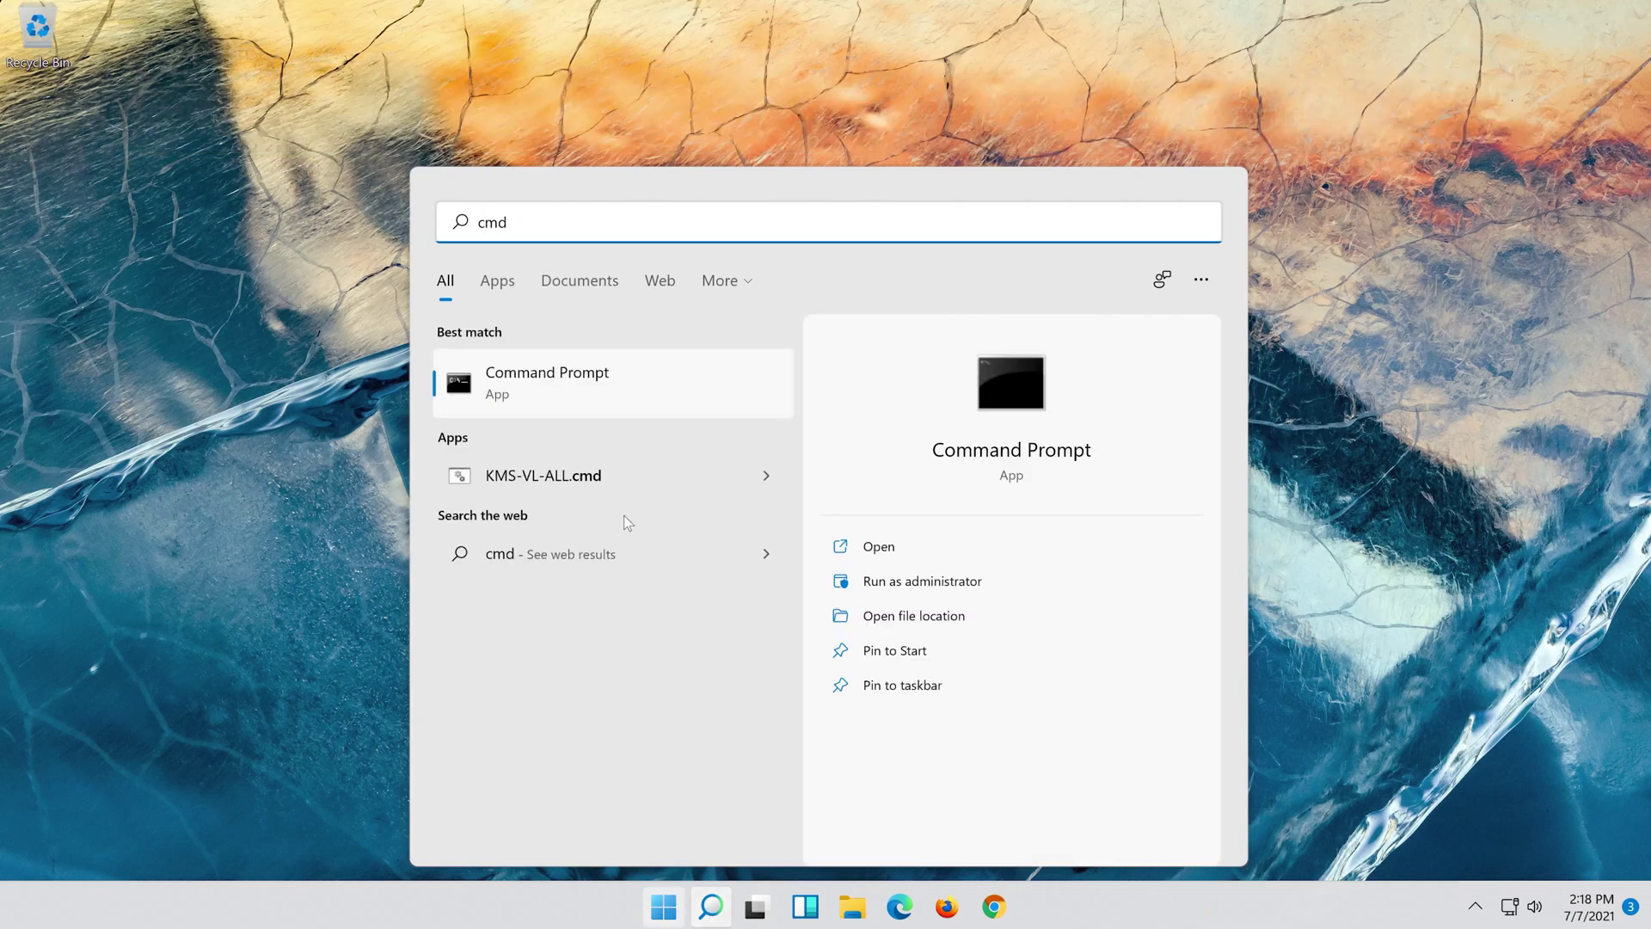
right_click(681, 385)
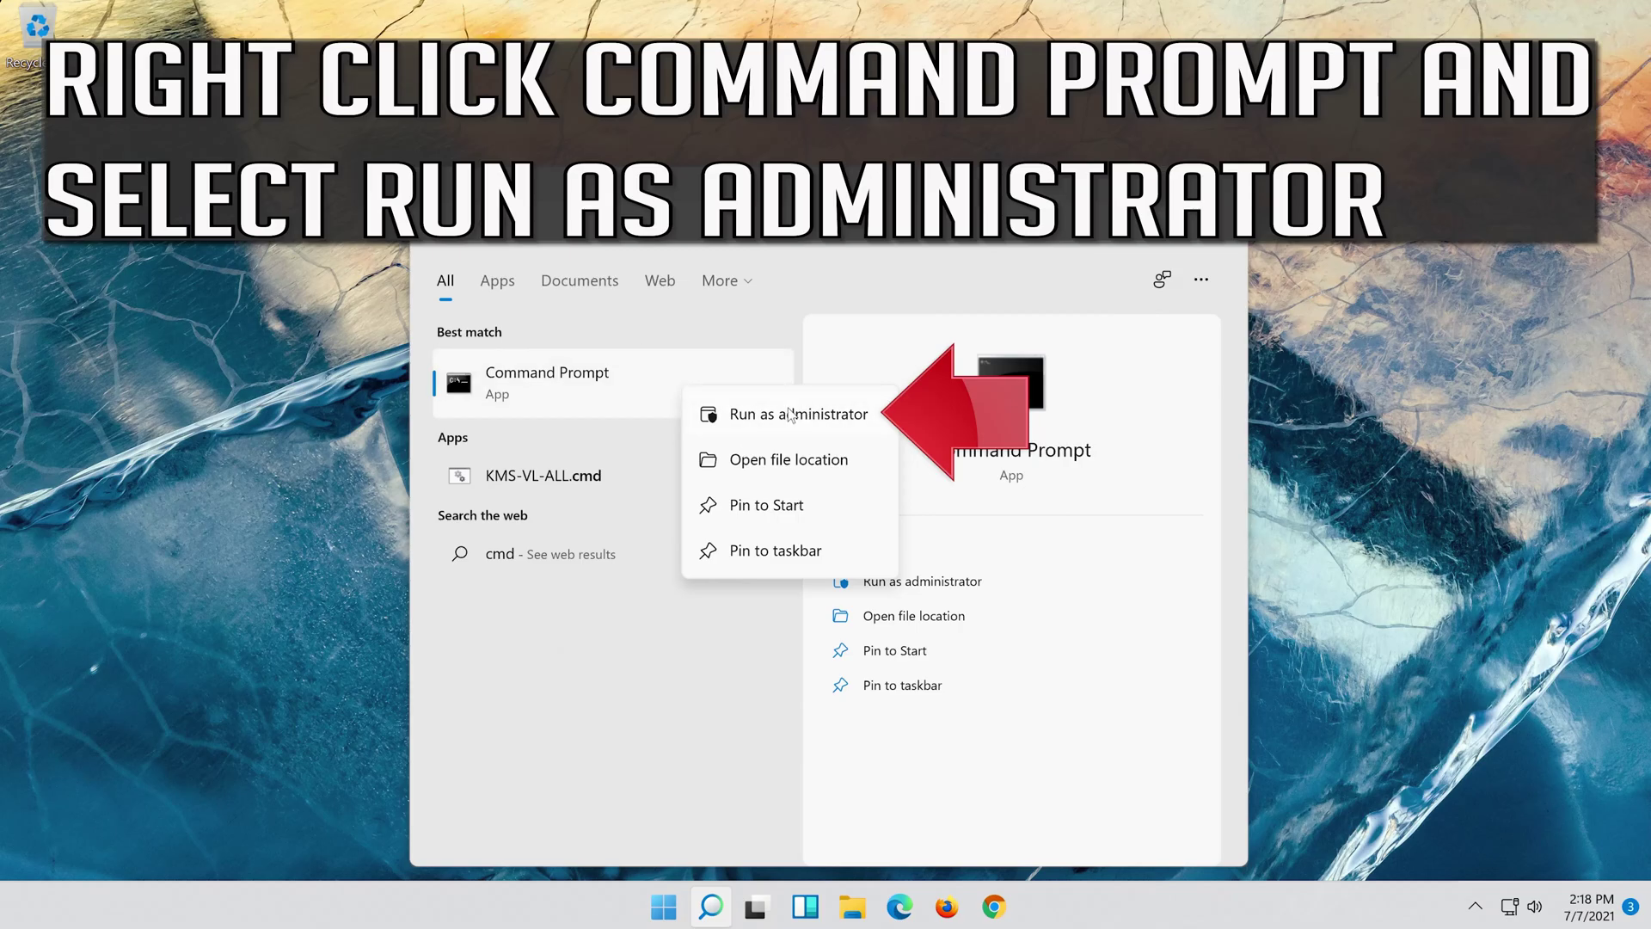
left_click(819, 417)
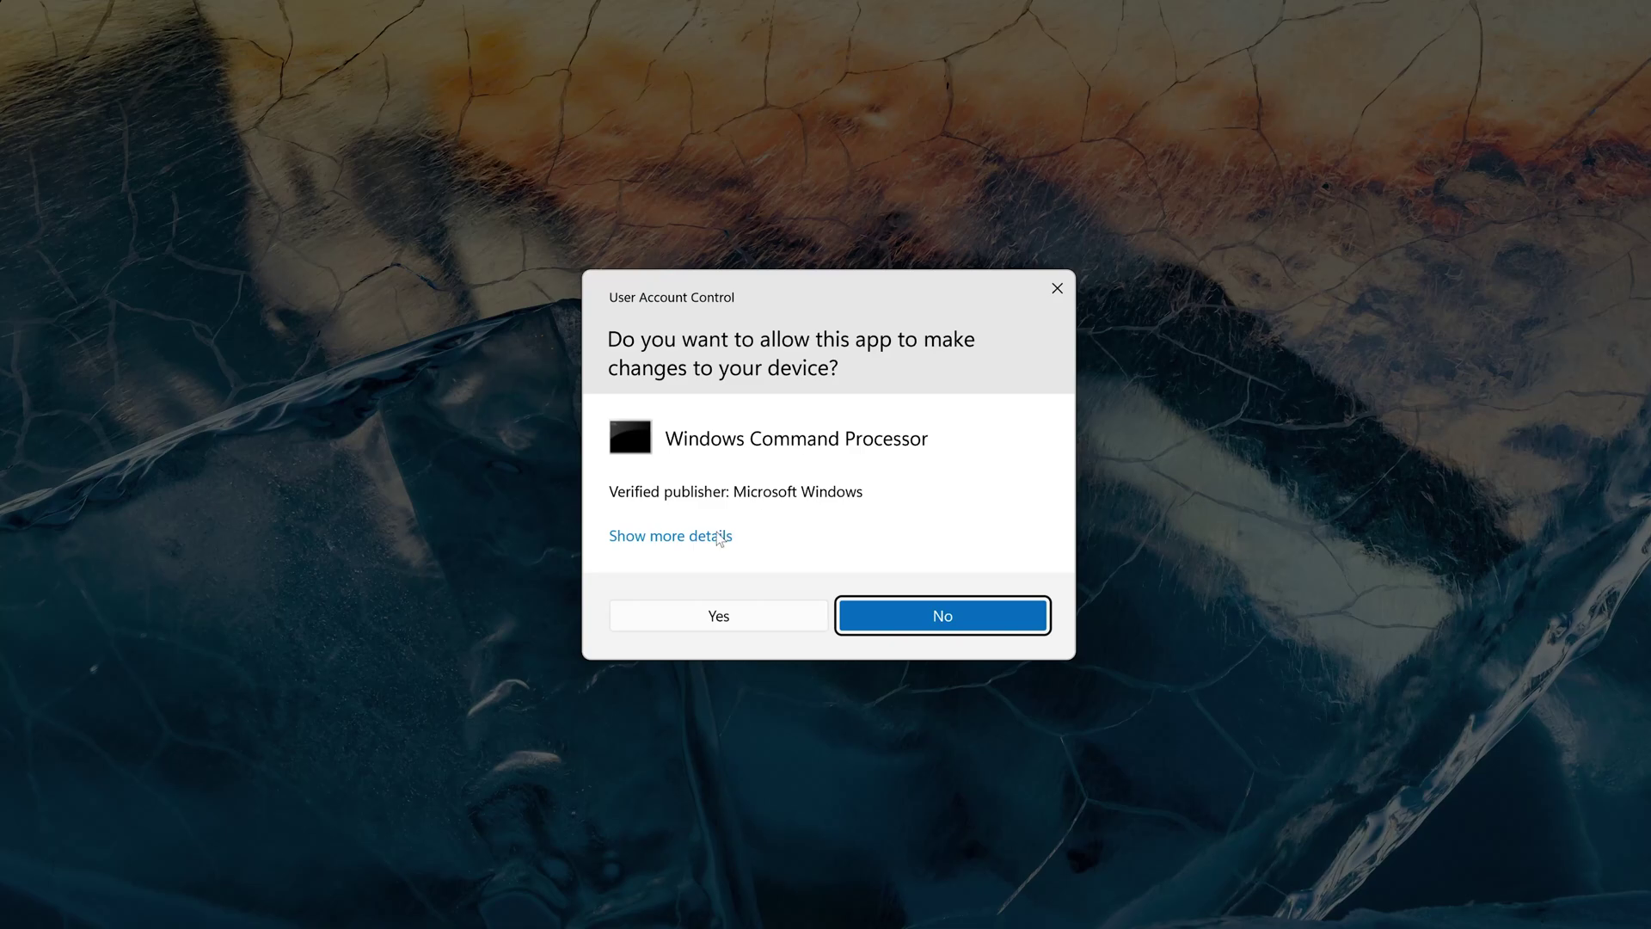
left_click(735, 614)
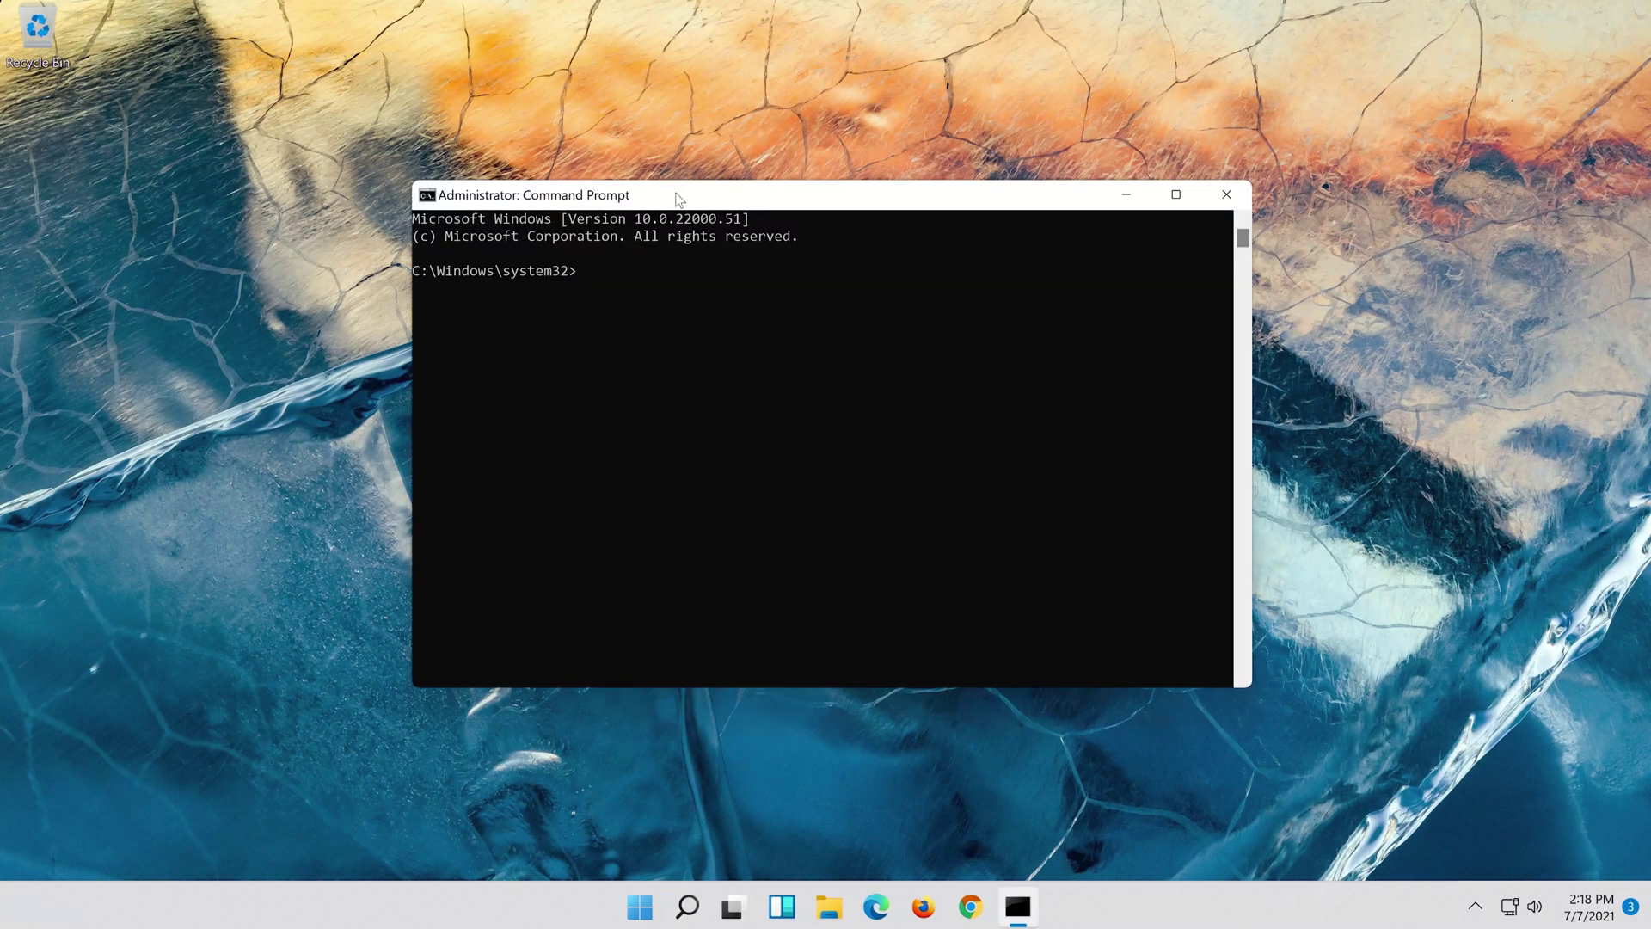
Run netsh int ip reset, logging to c:\resetlog.txt.
type("n")
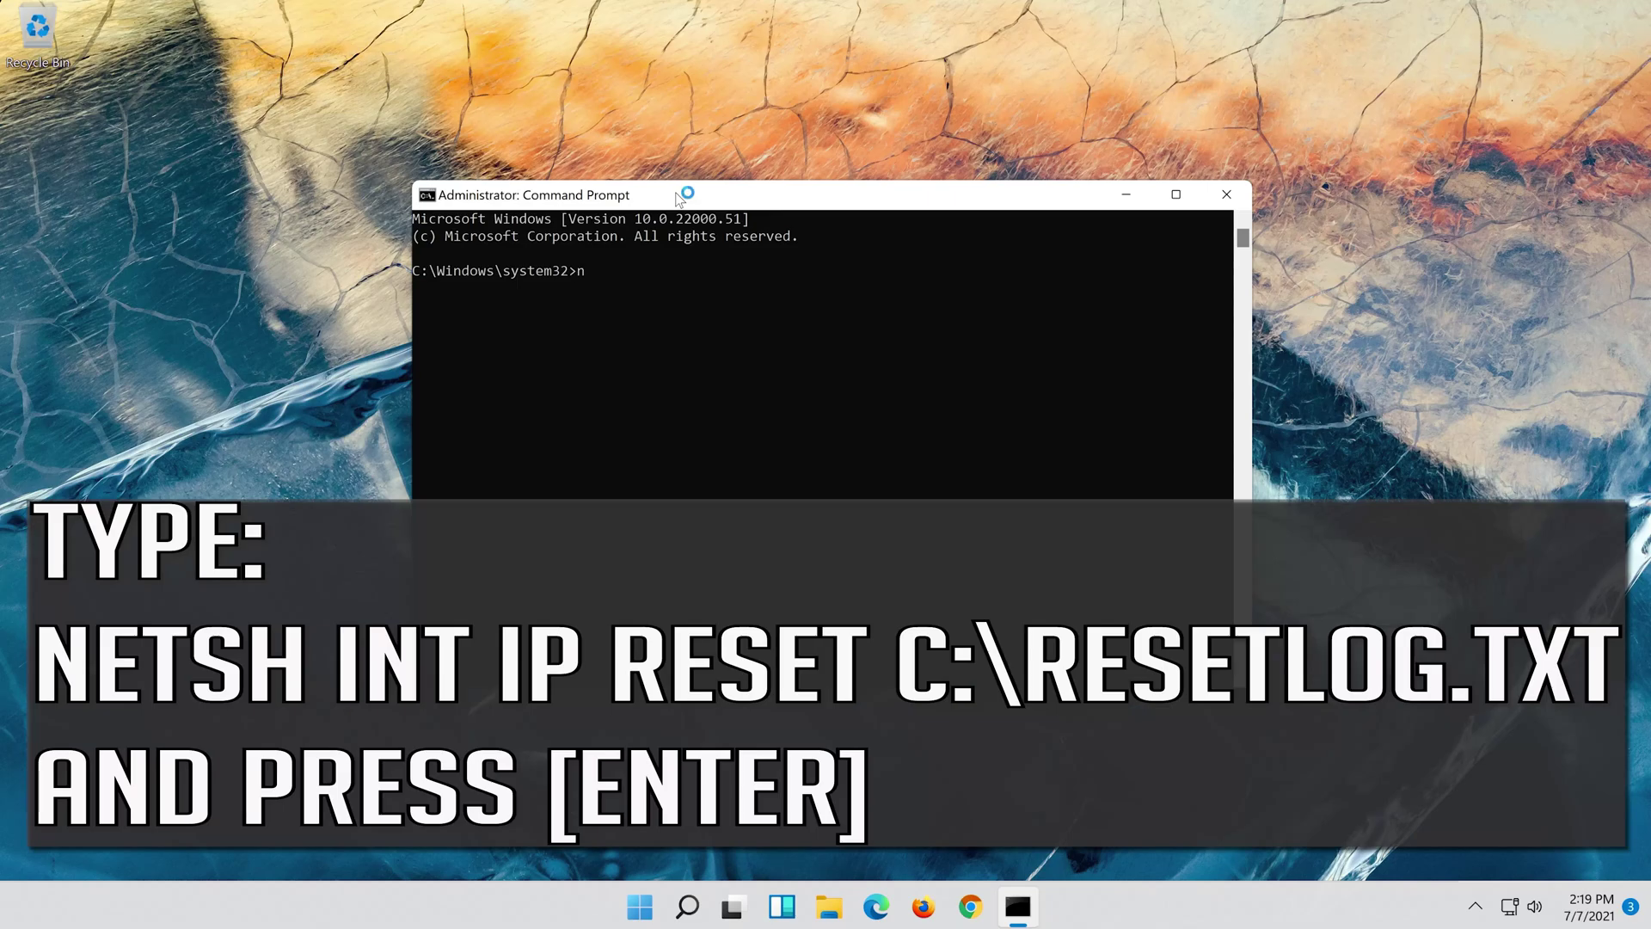
type("etsh int ip reset c:\\reset")
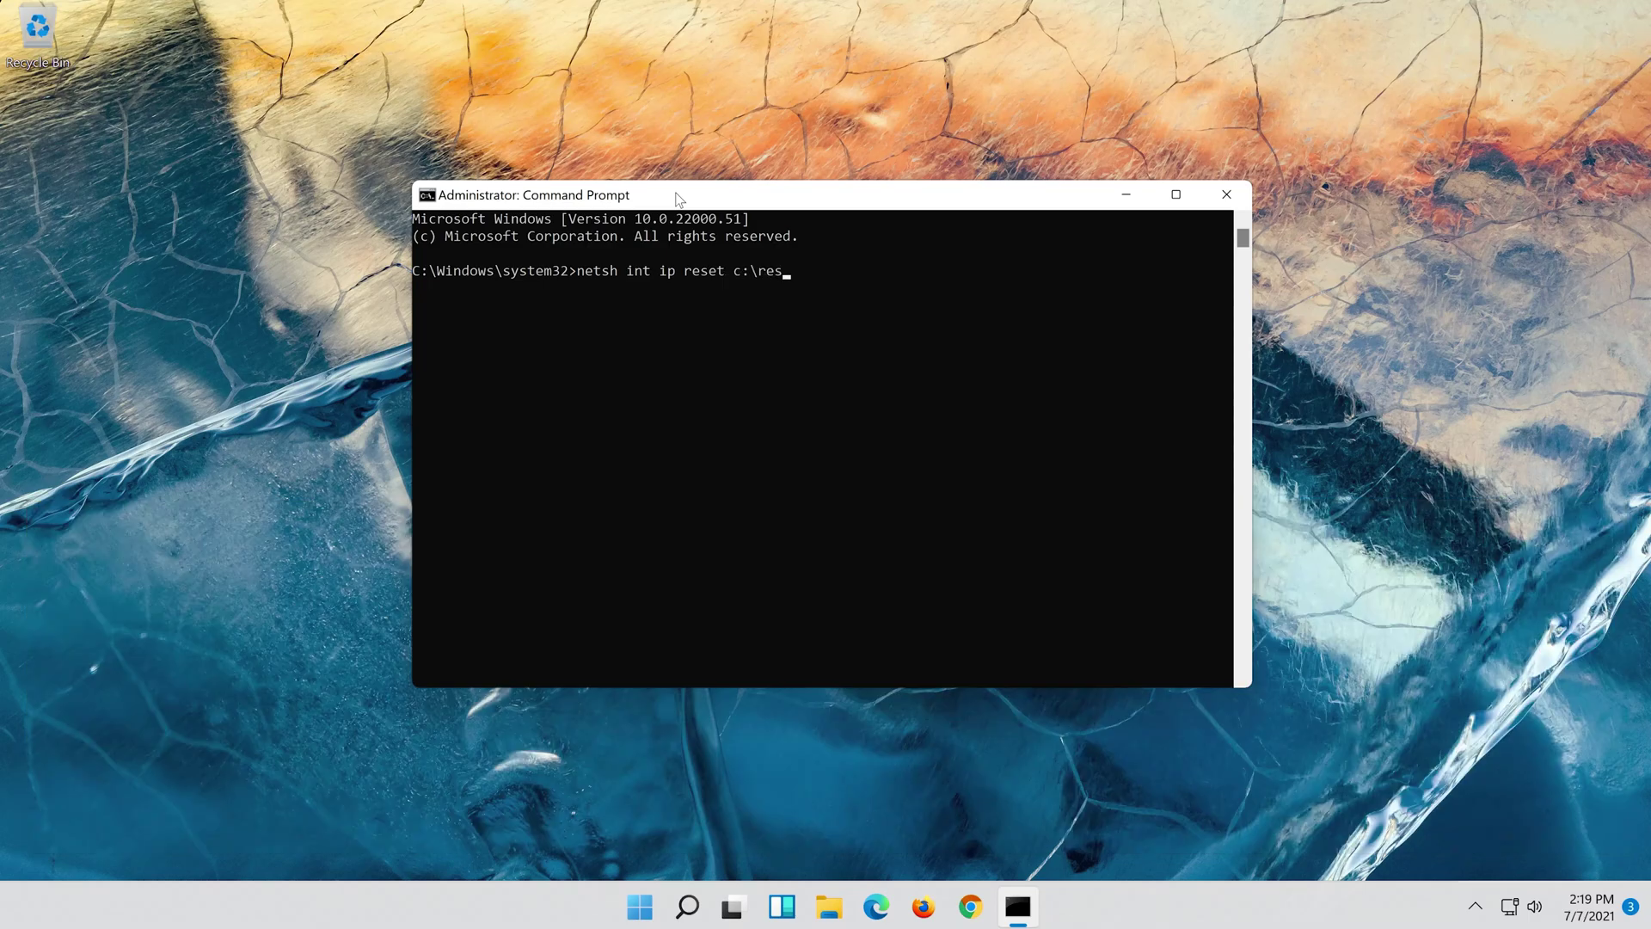
type("log.txt")
key("Return")
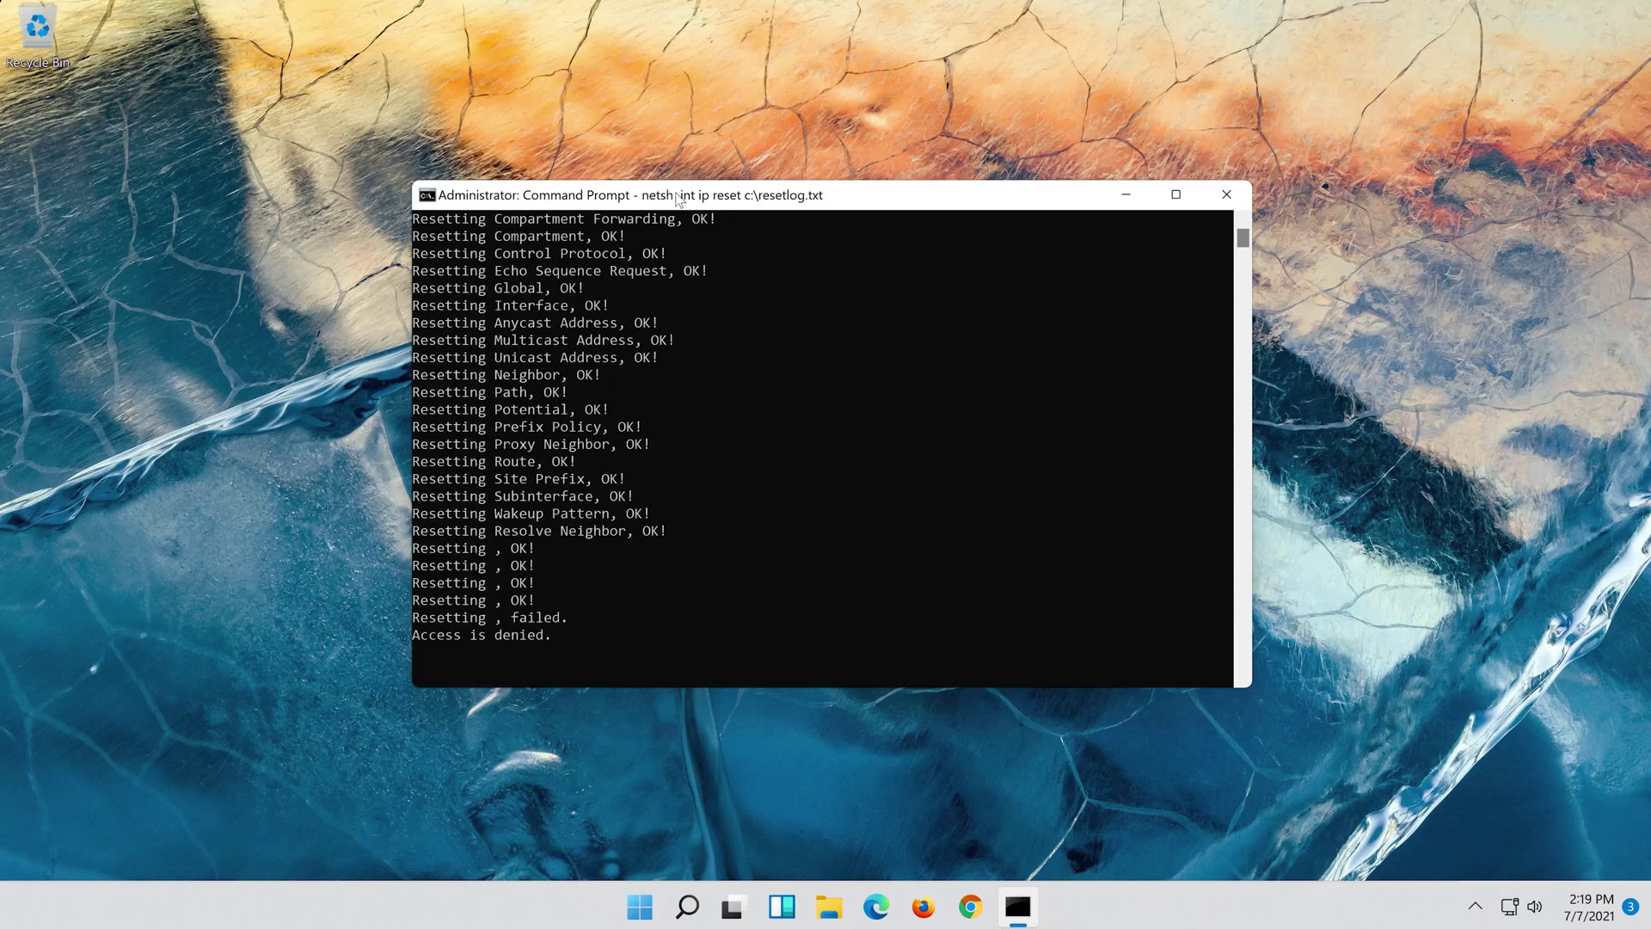
Run netsh winsock reset and ipconfig /flushdns, then exit the console.
type("n")
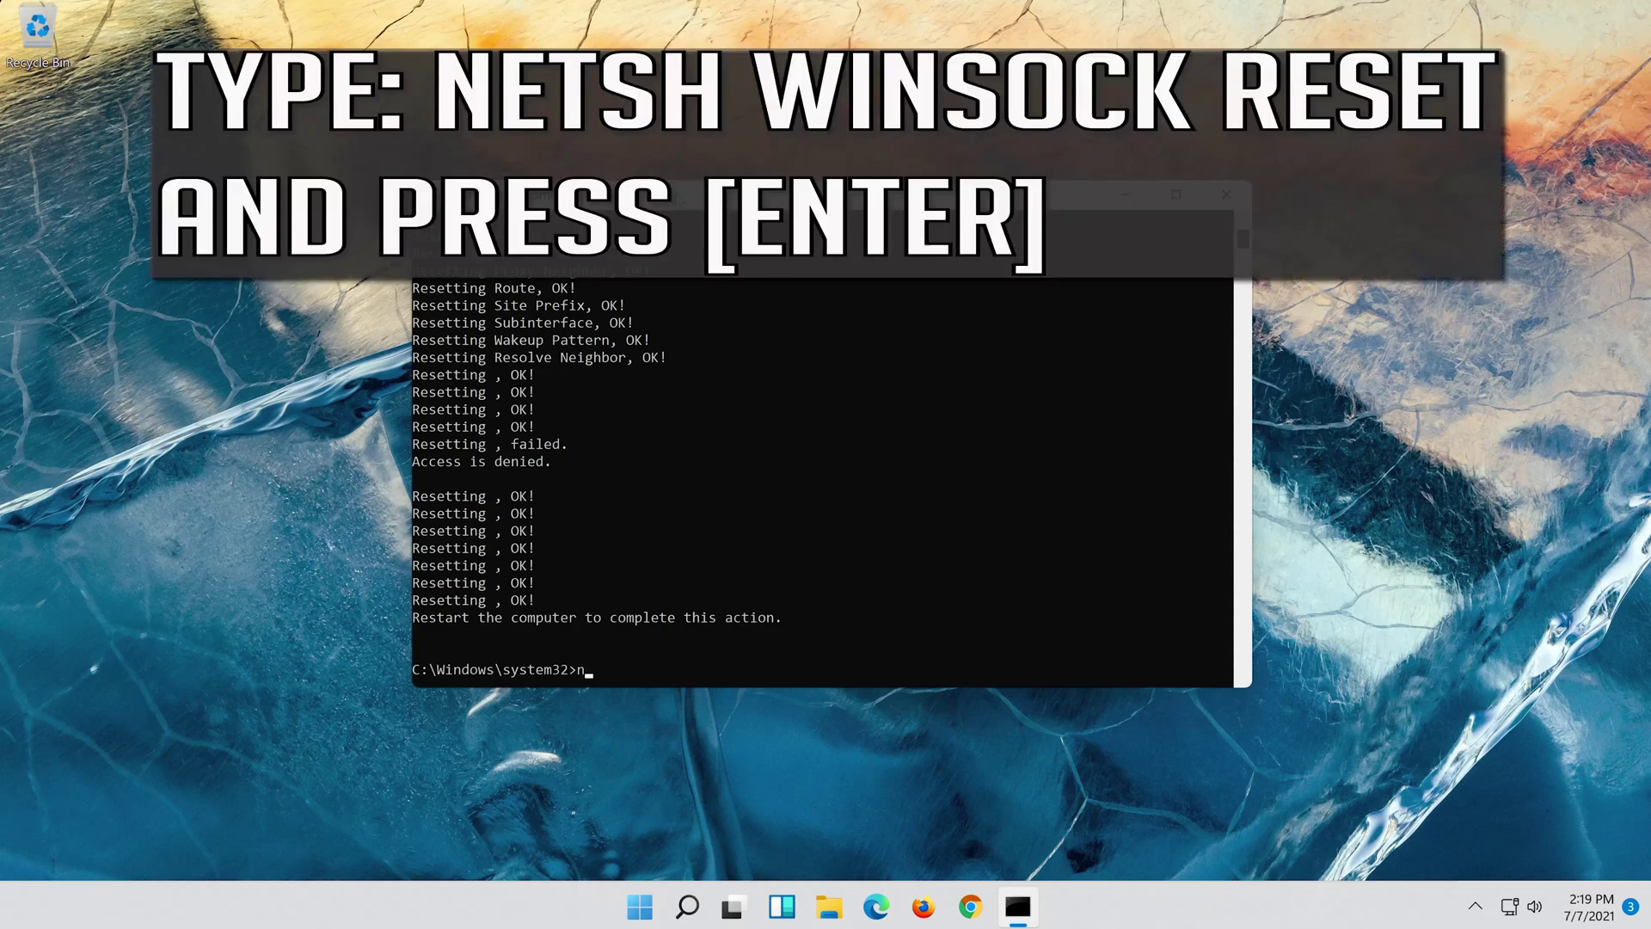
type("etsh winsock reset")
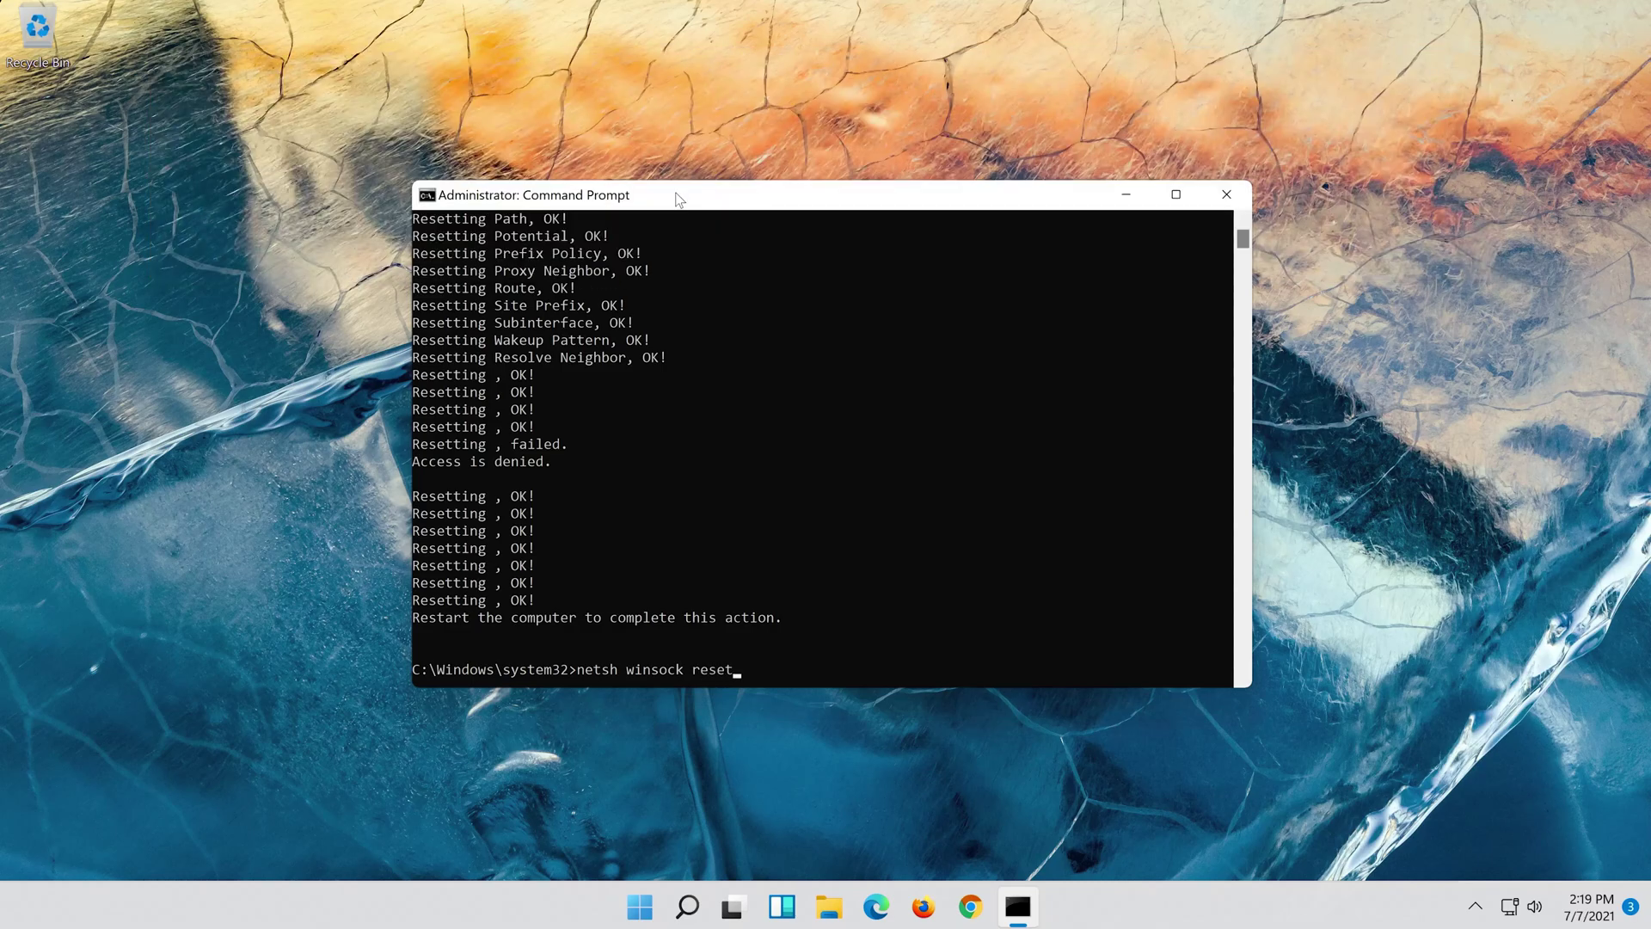
key("Return")
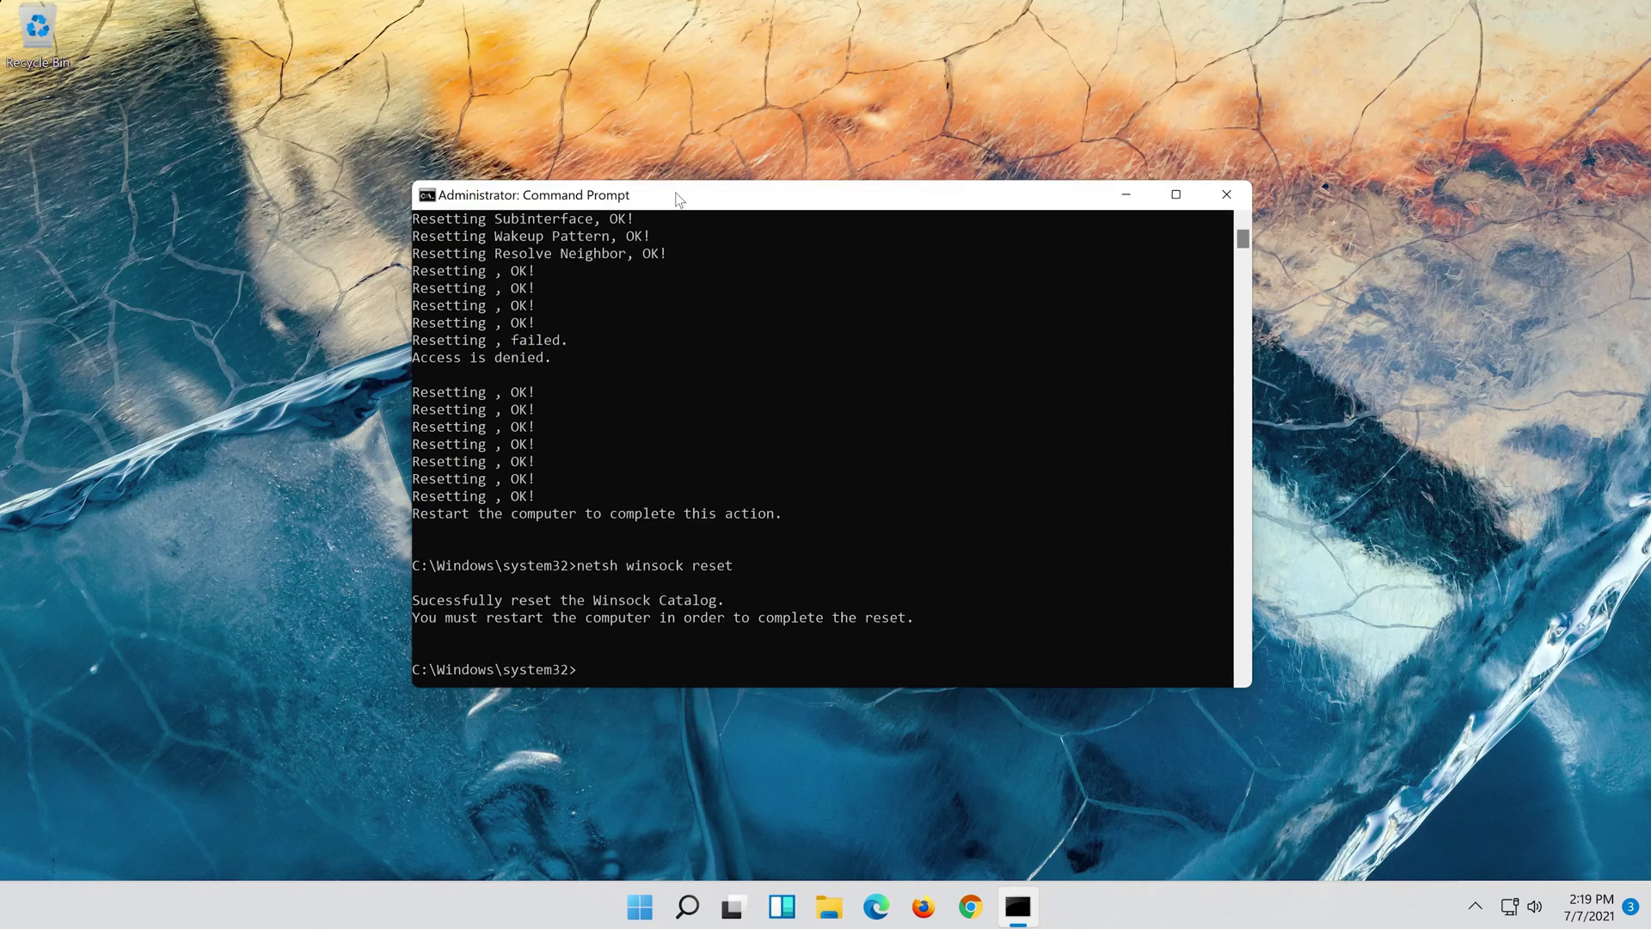
type("ipconfig")
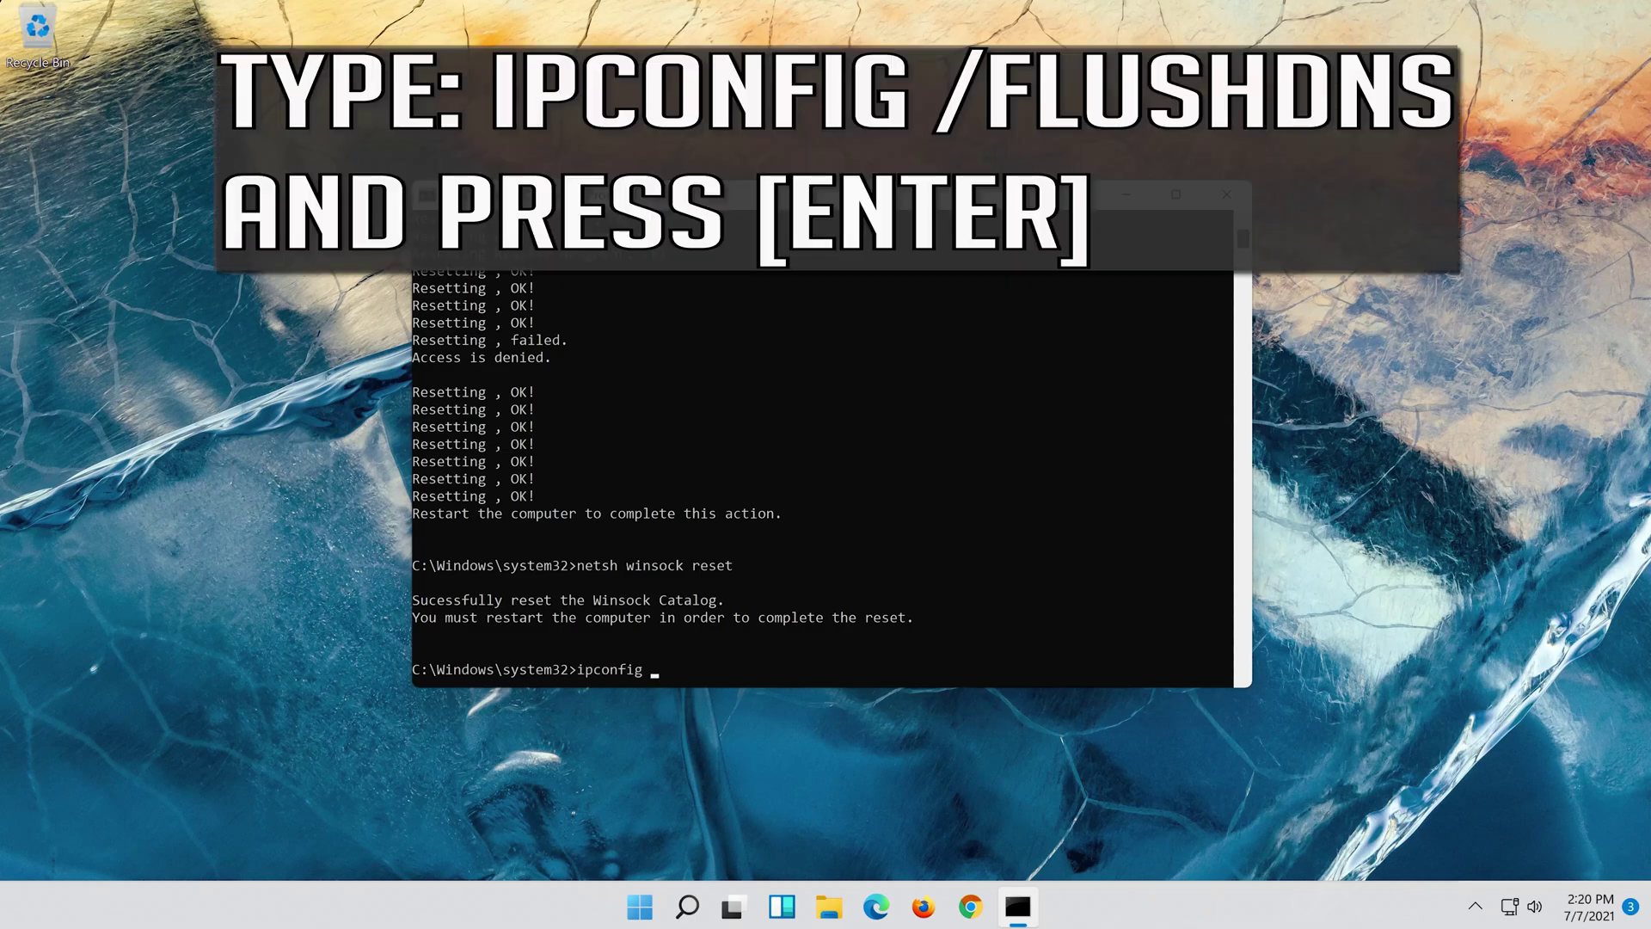
type(" /flushdns")
key("Return")
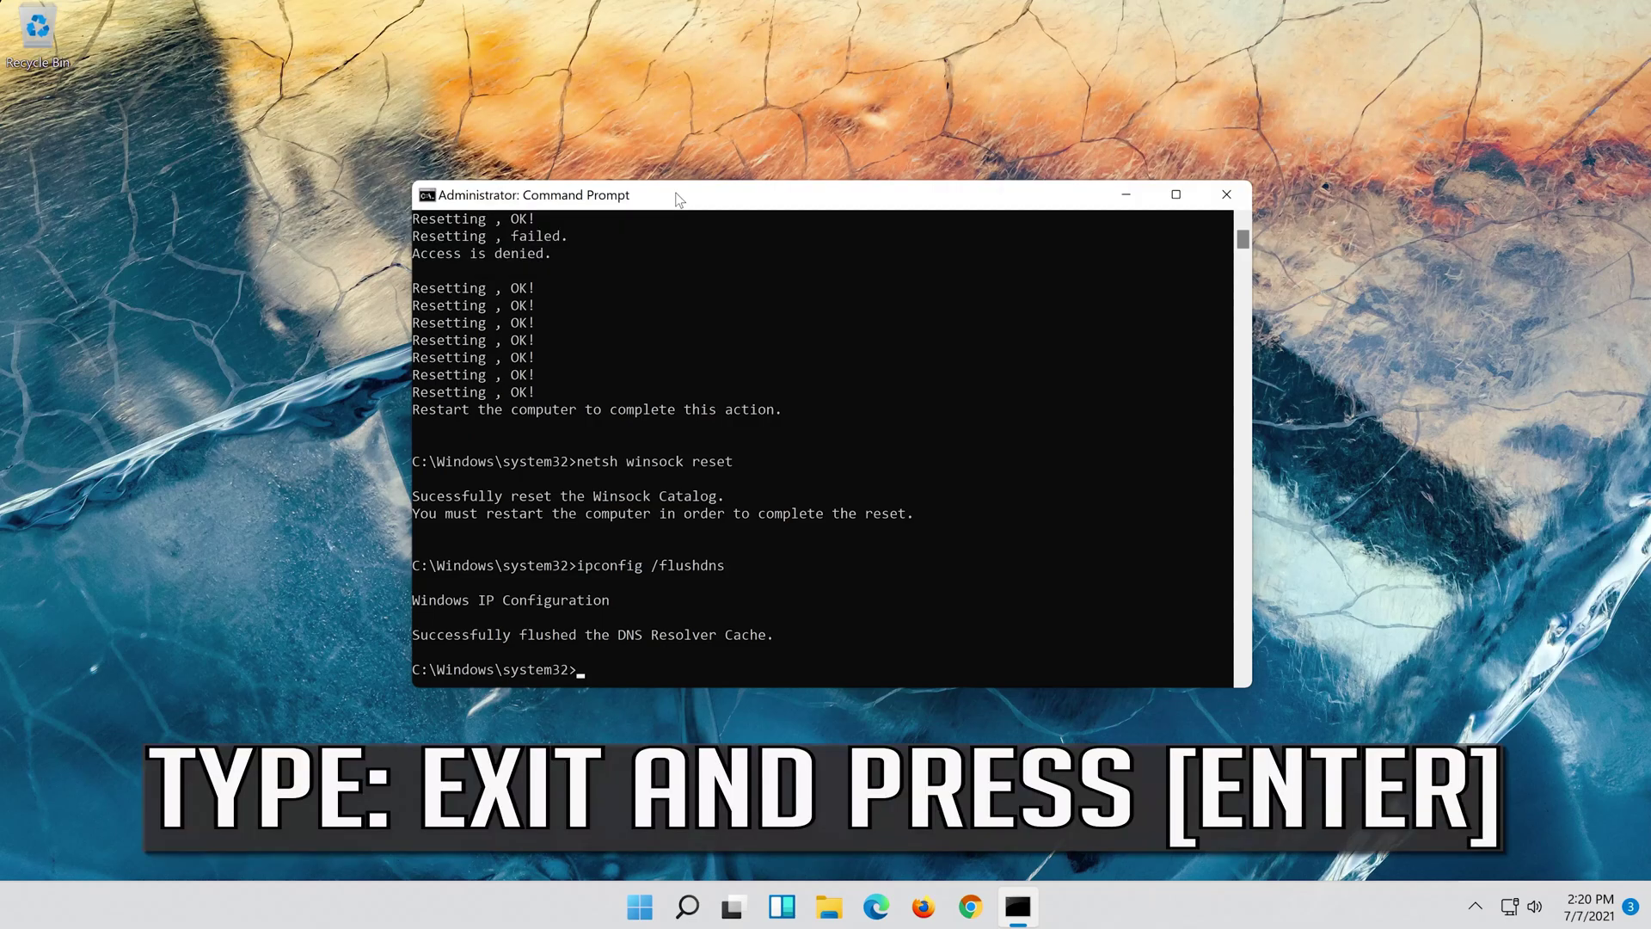
type("exit")
key("Return")
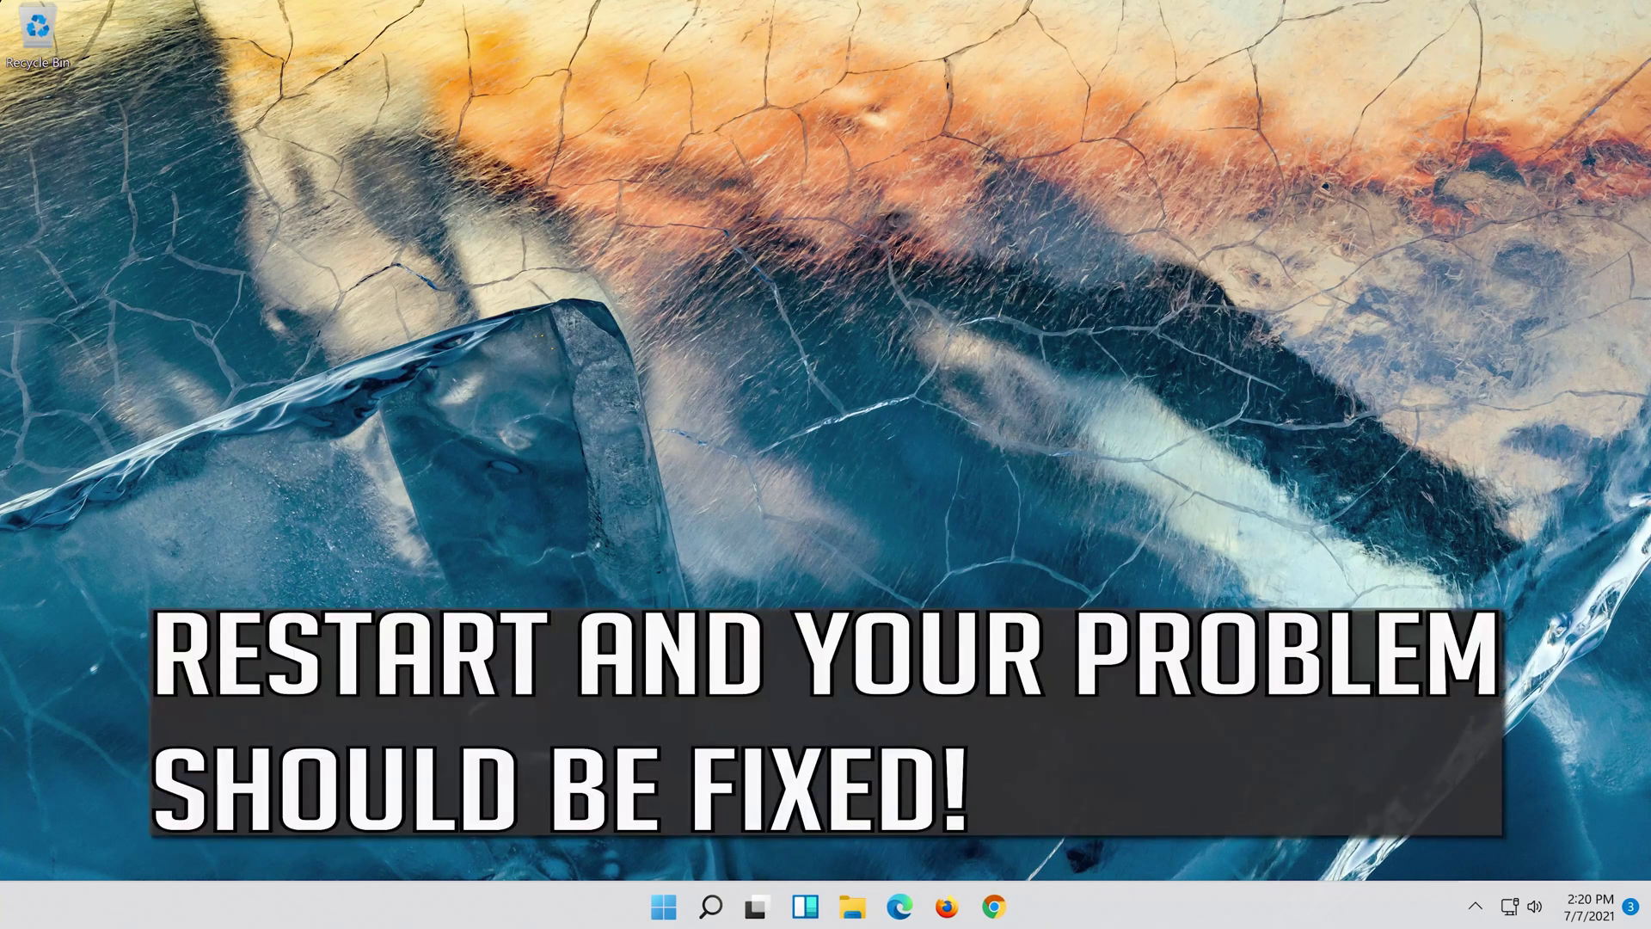
Restart the PC from the Start menu's power options.
left_click(675, 919)
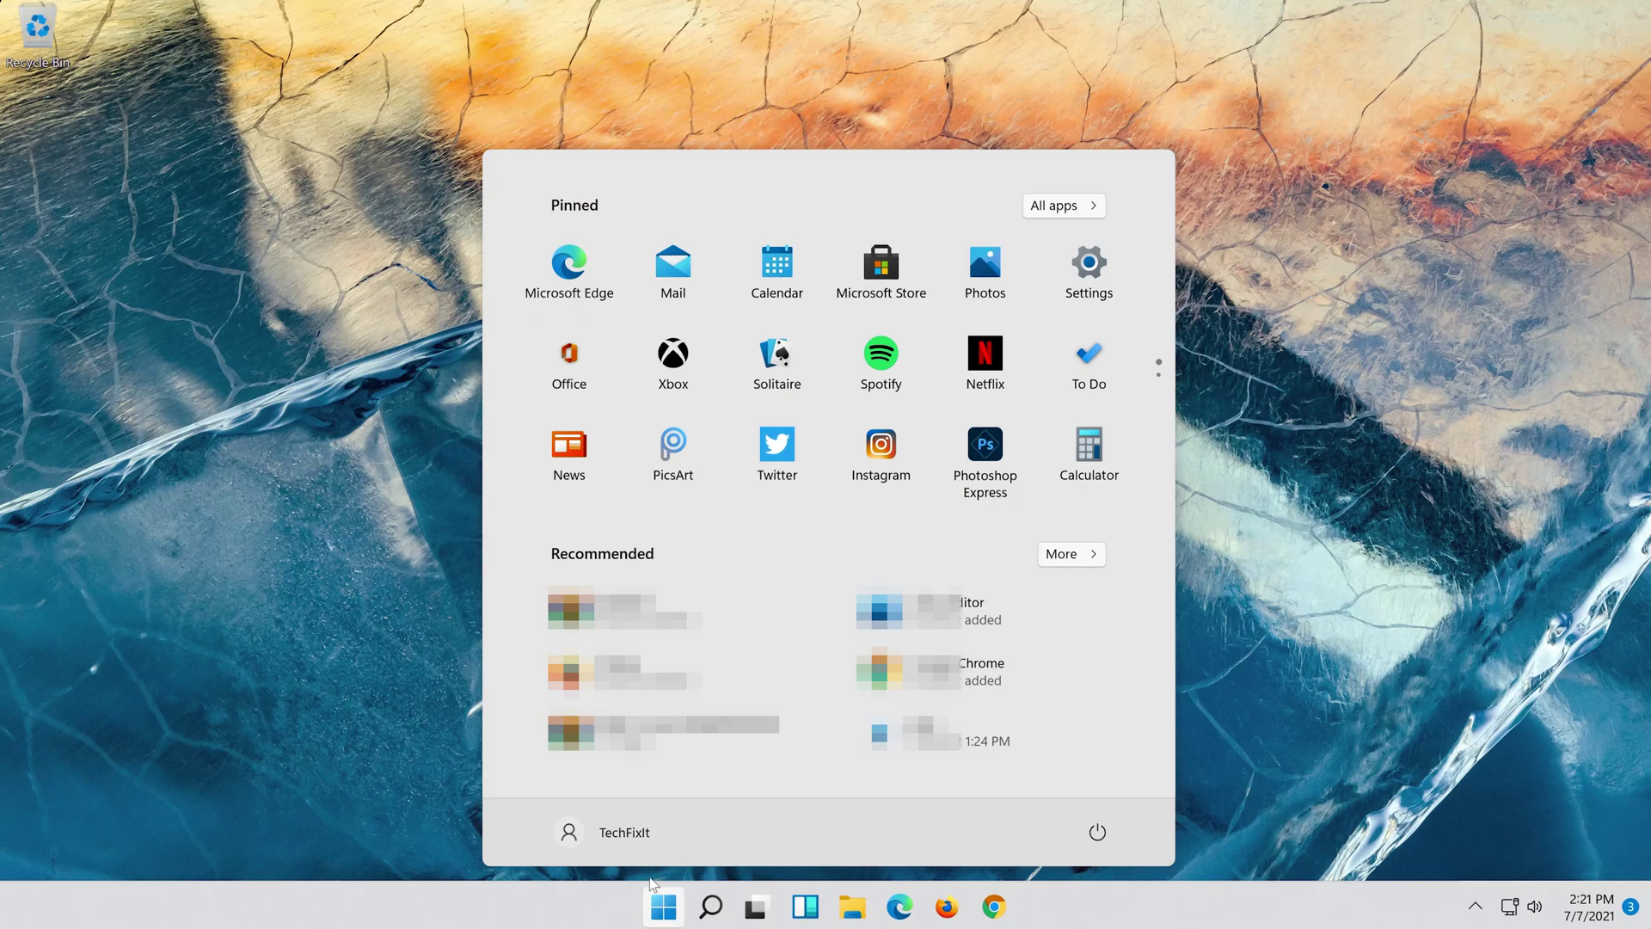
left_click(1096, 847)
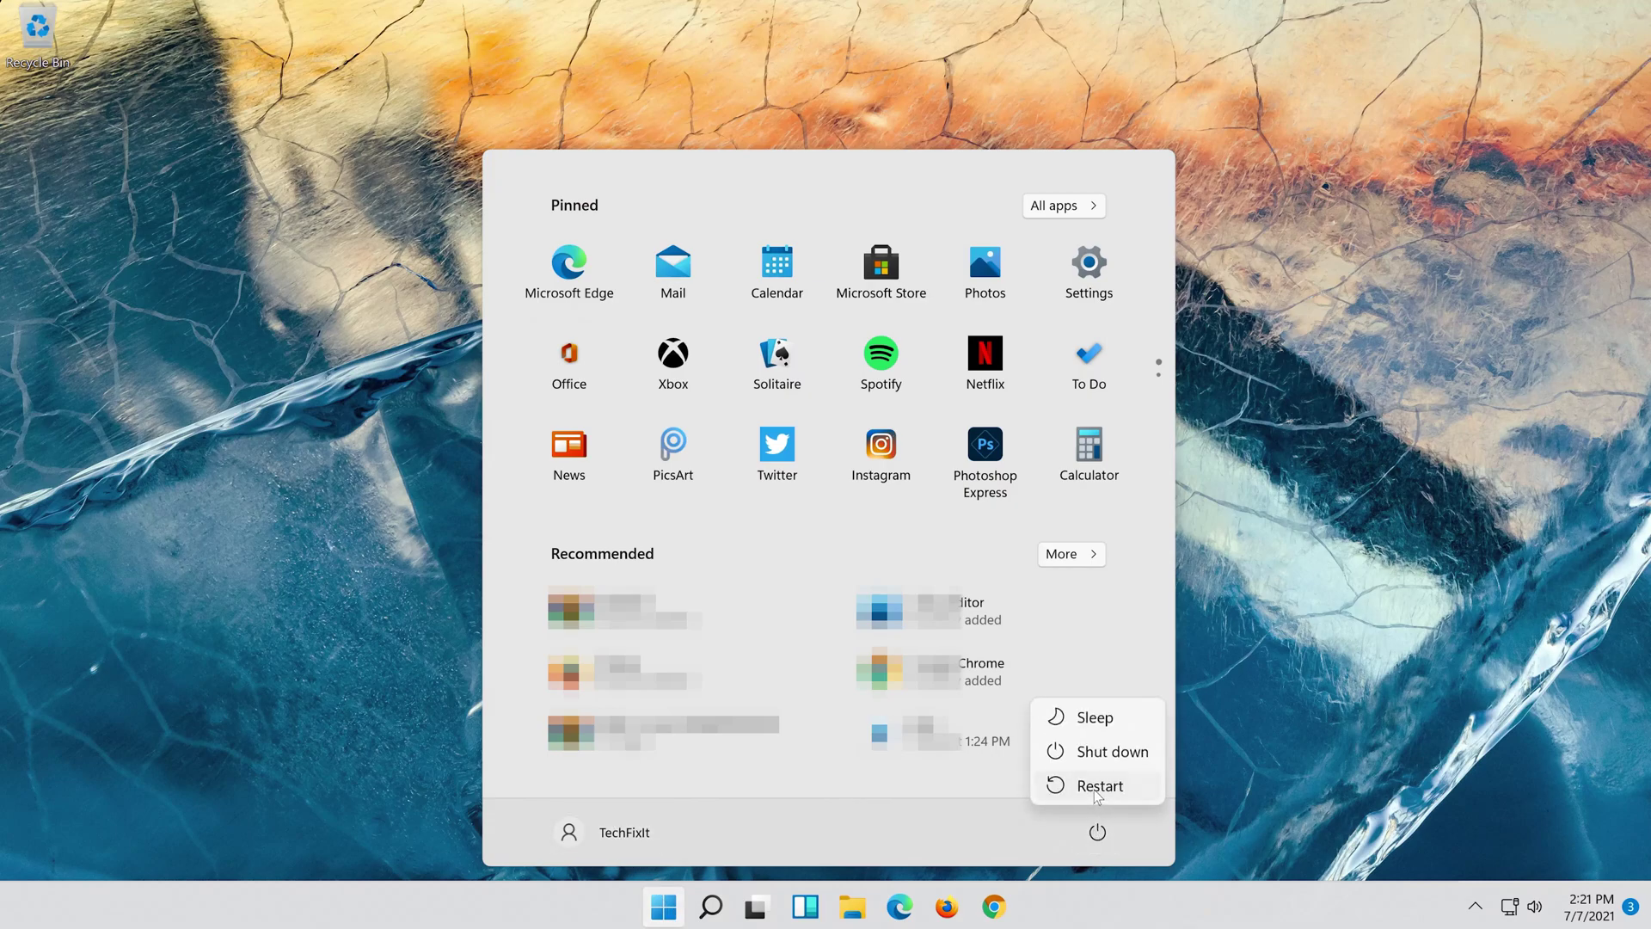
left_click(1097, 787)
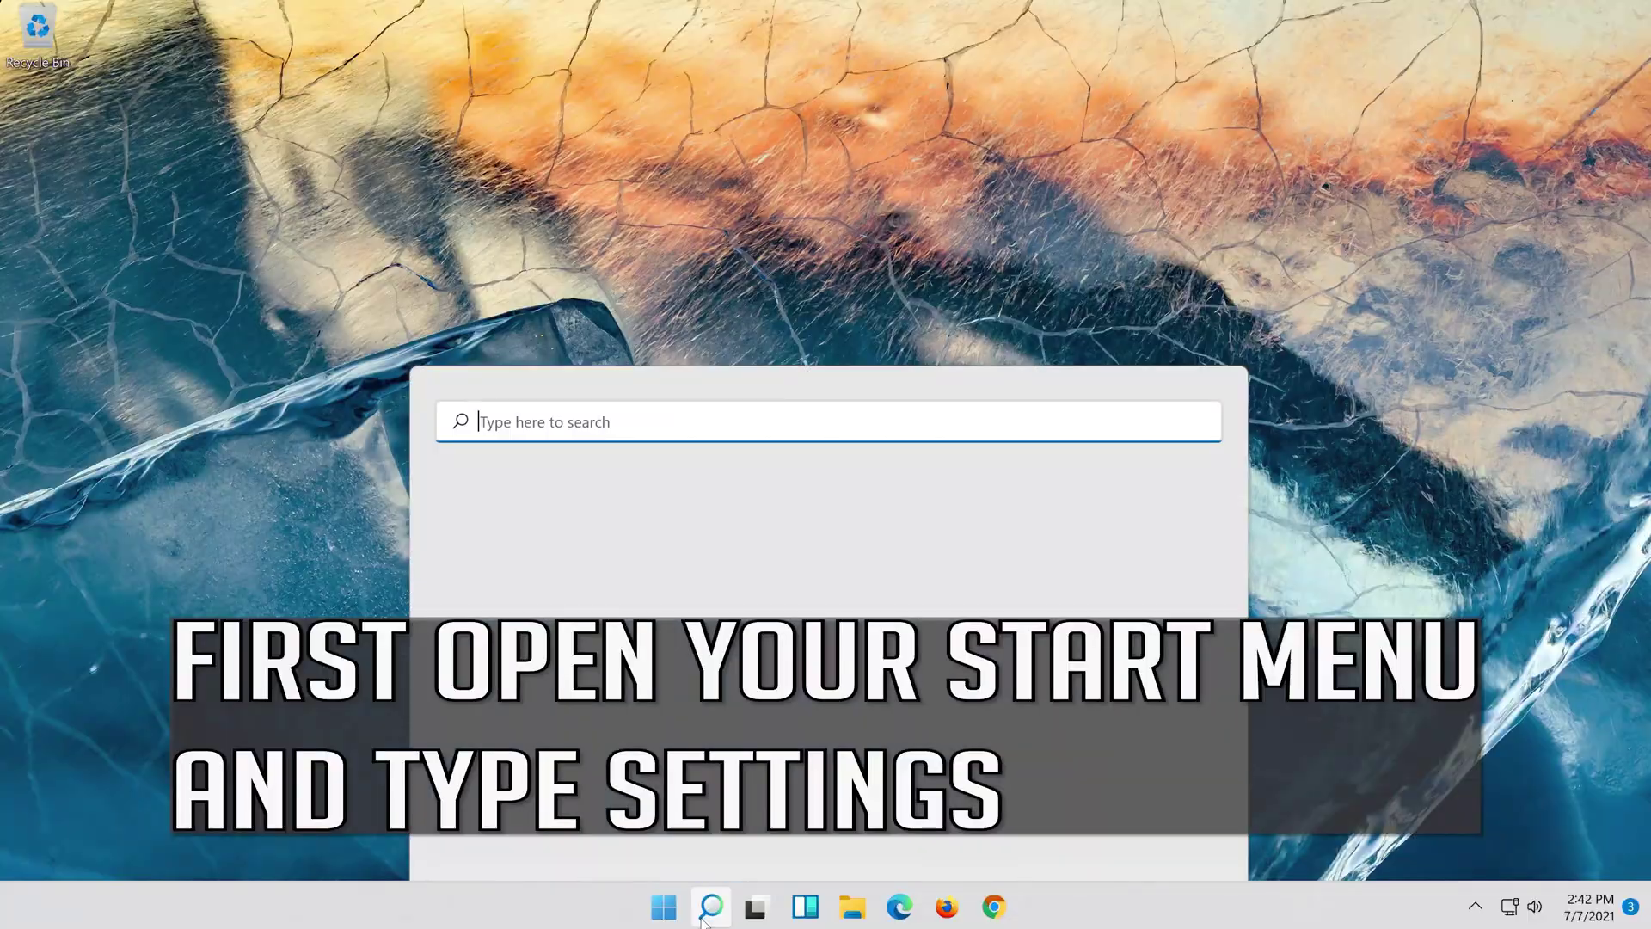
Open the Settings app from a Start menu search for settings.
type("settigs")
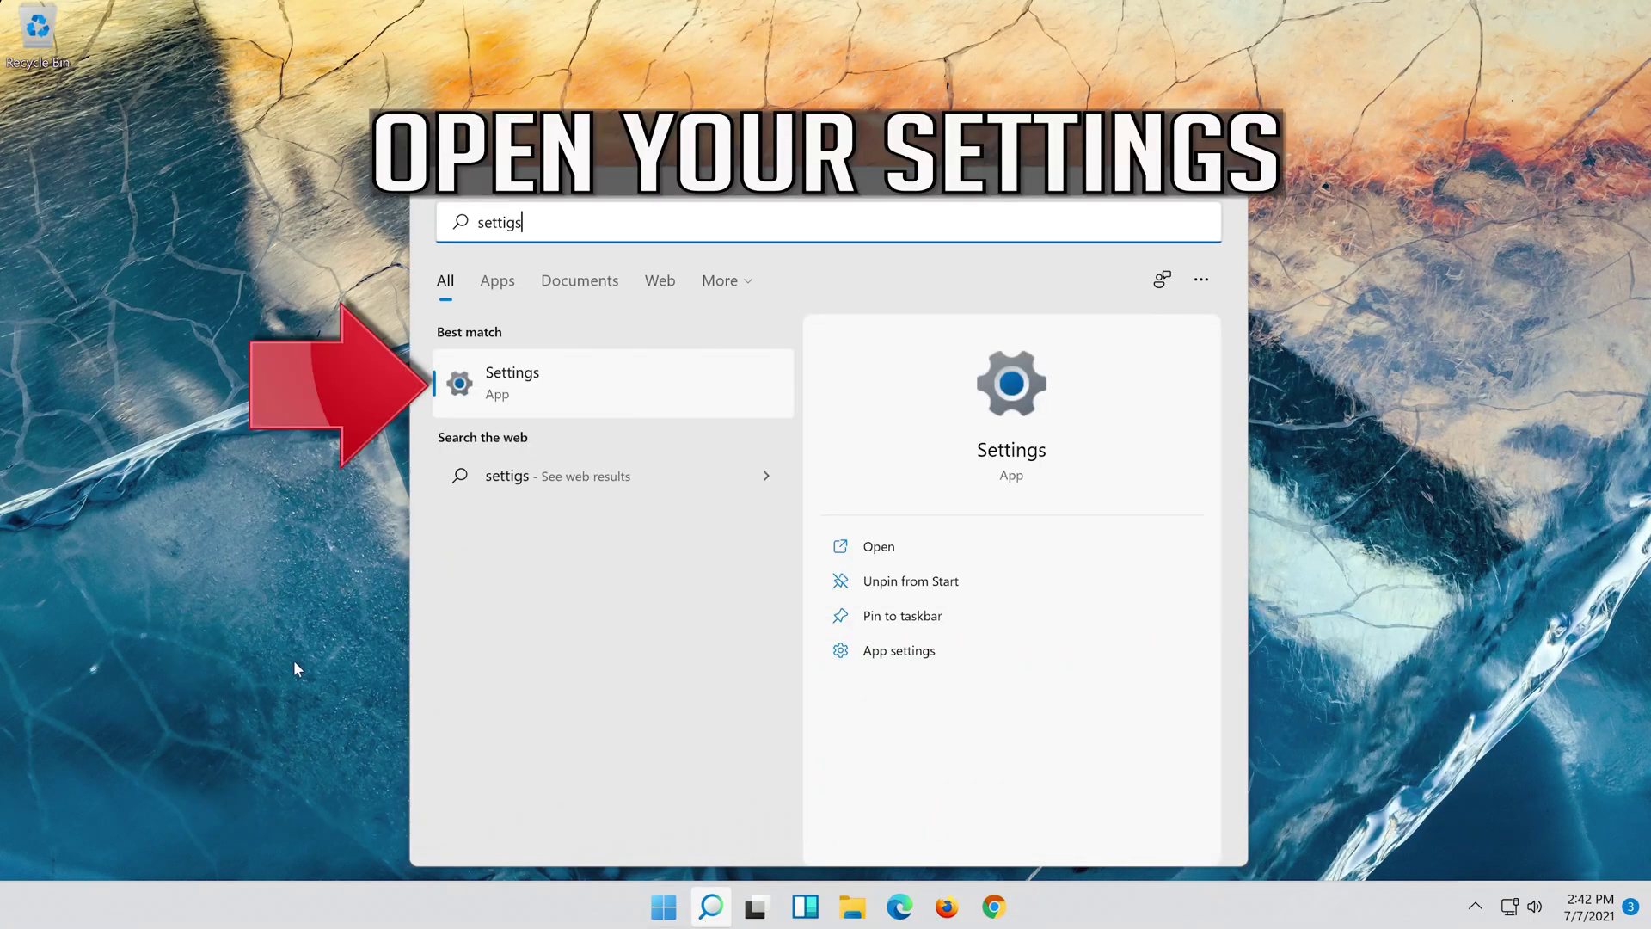
left_click(582, 388)
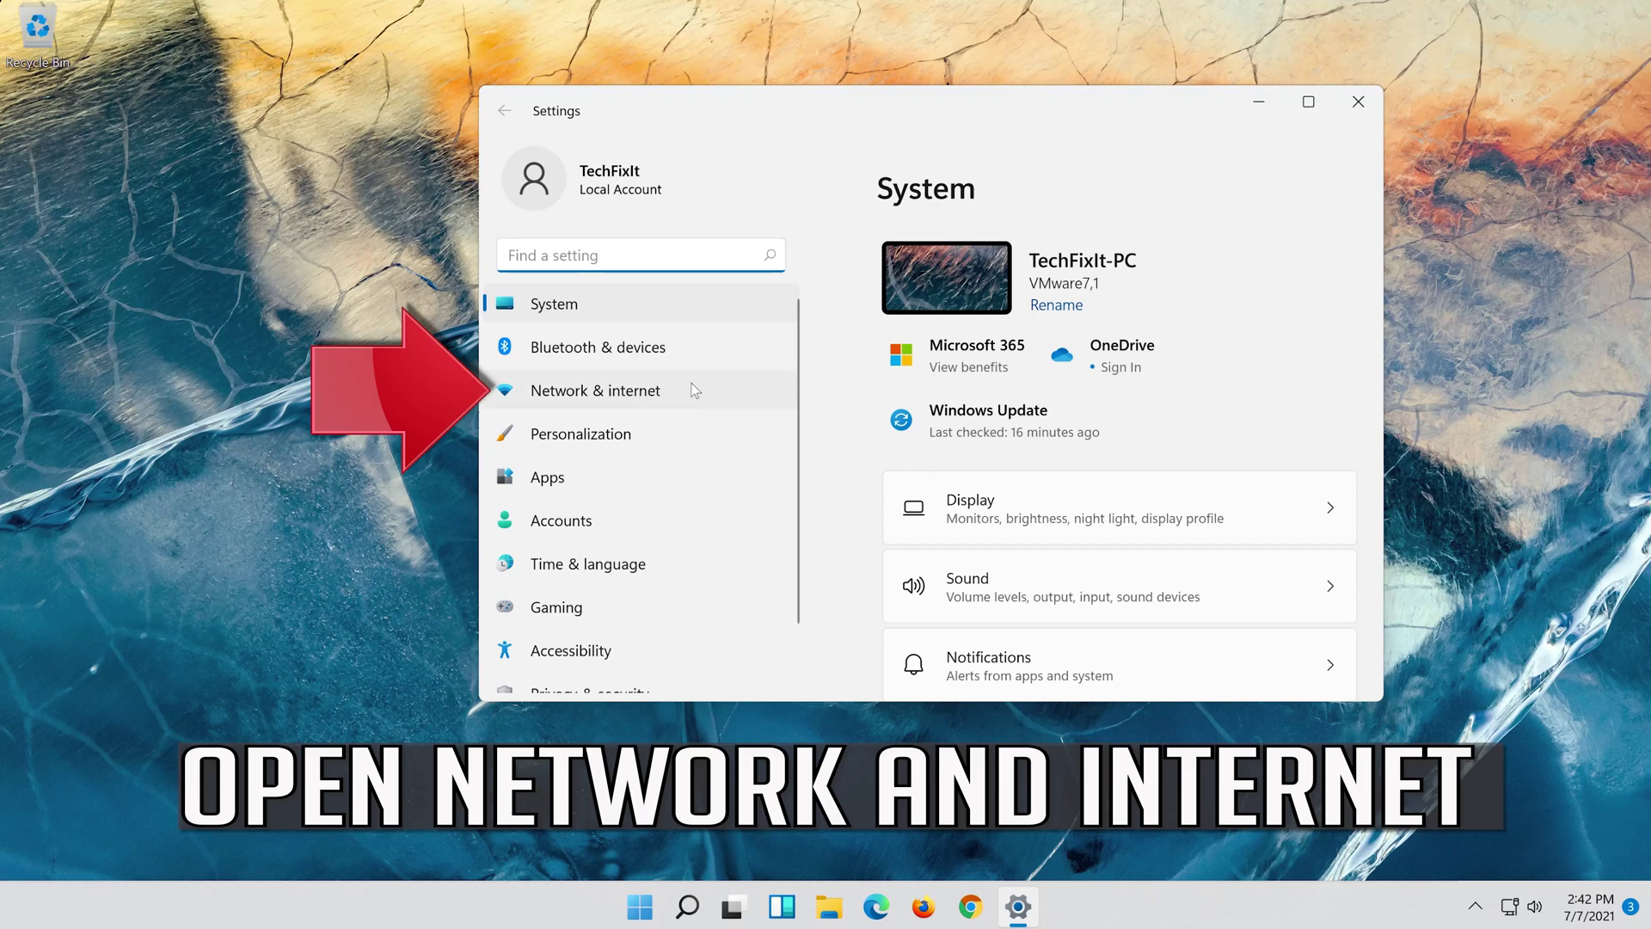
Go to Network & internet > Proxy and open the manual proxy server's Edit dialog.
left_click(695, 391)
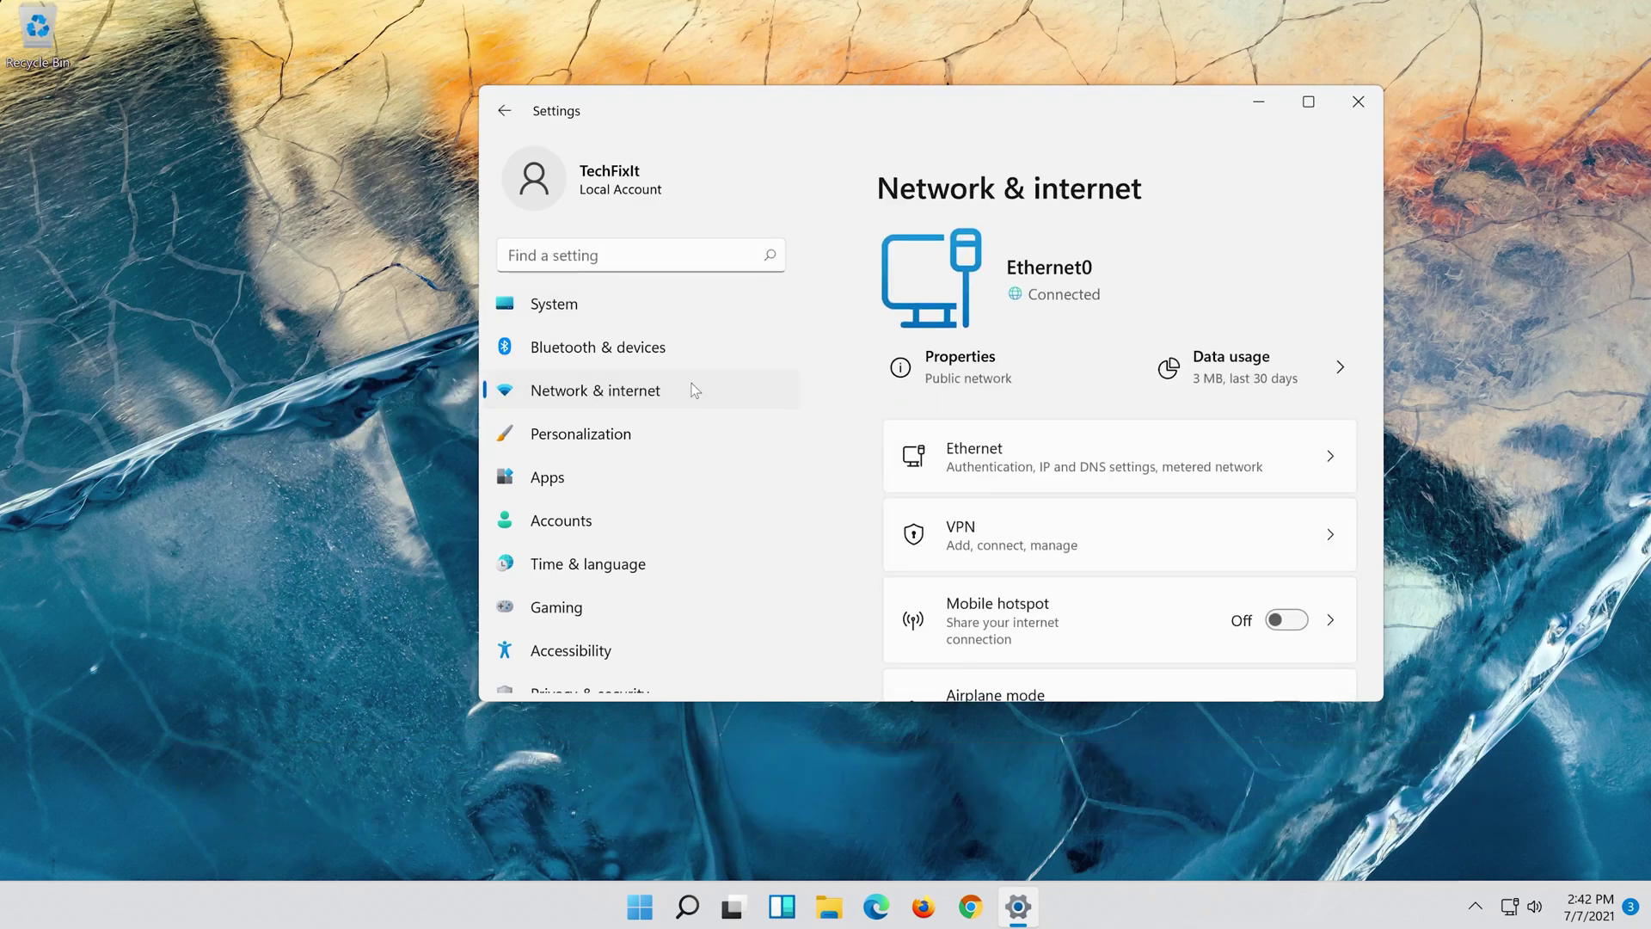
scroll(1175, 467, "down", 2)
scroll(1175, 467, "down", 2)
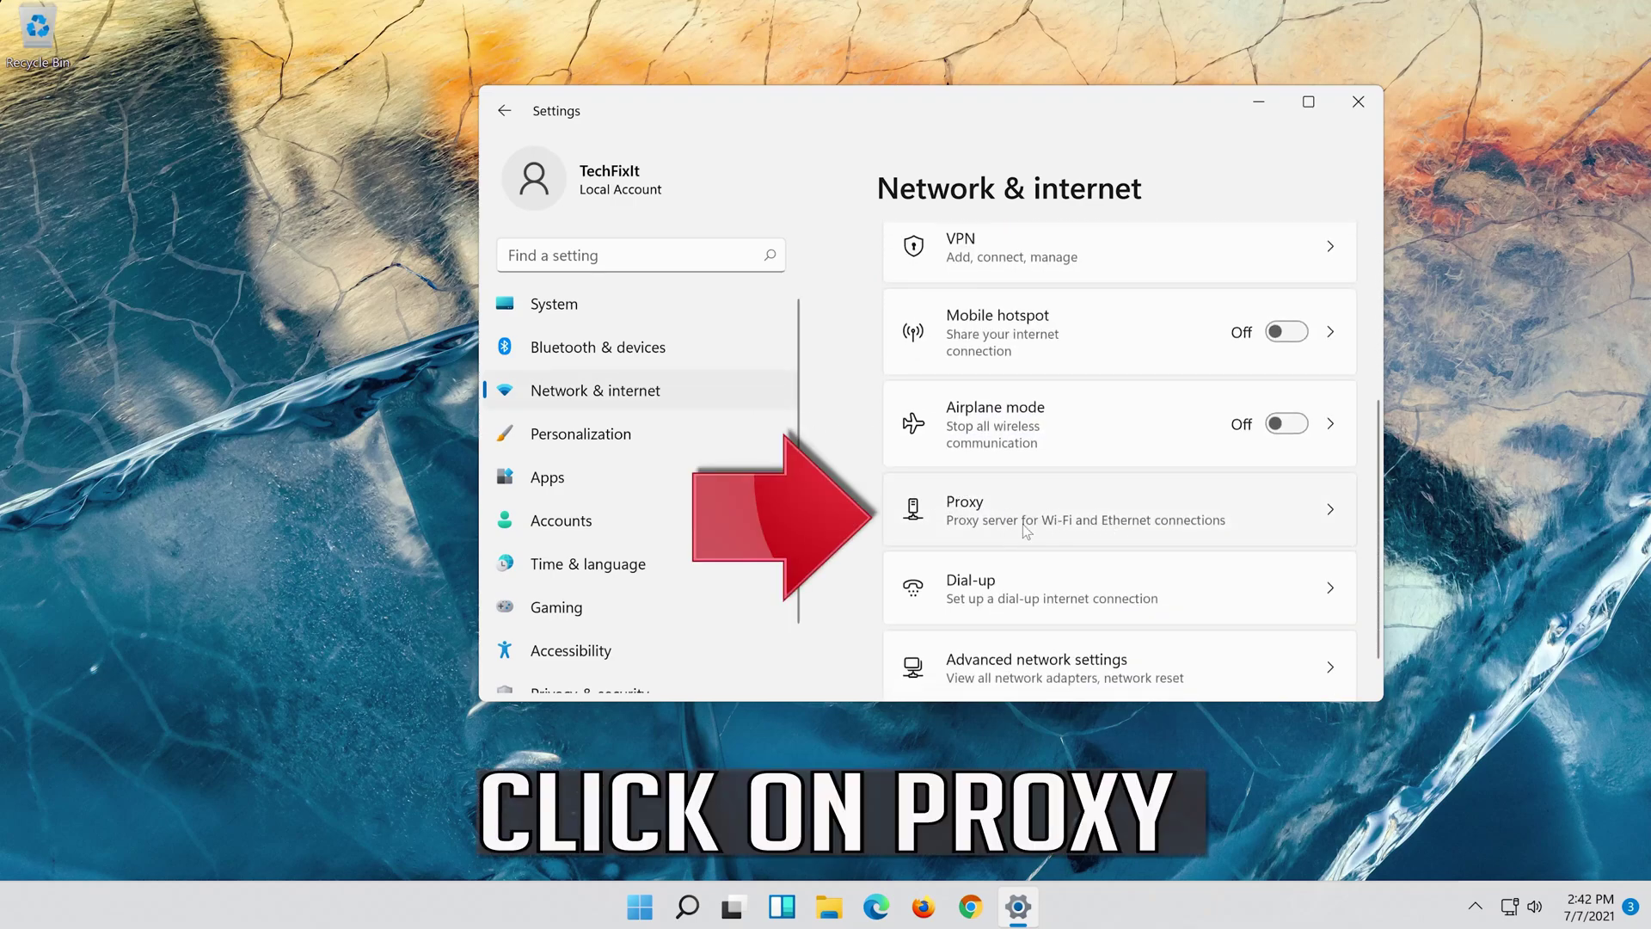
left_click(1106, 525)
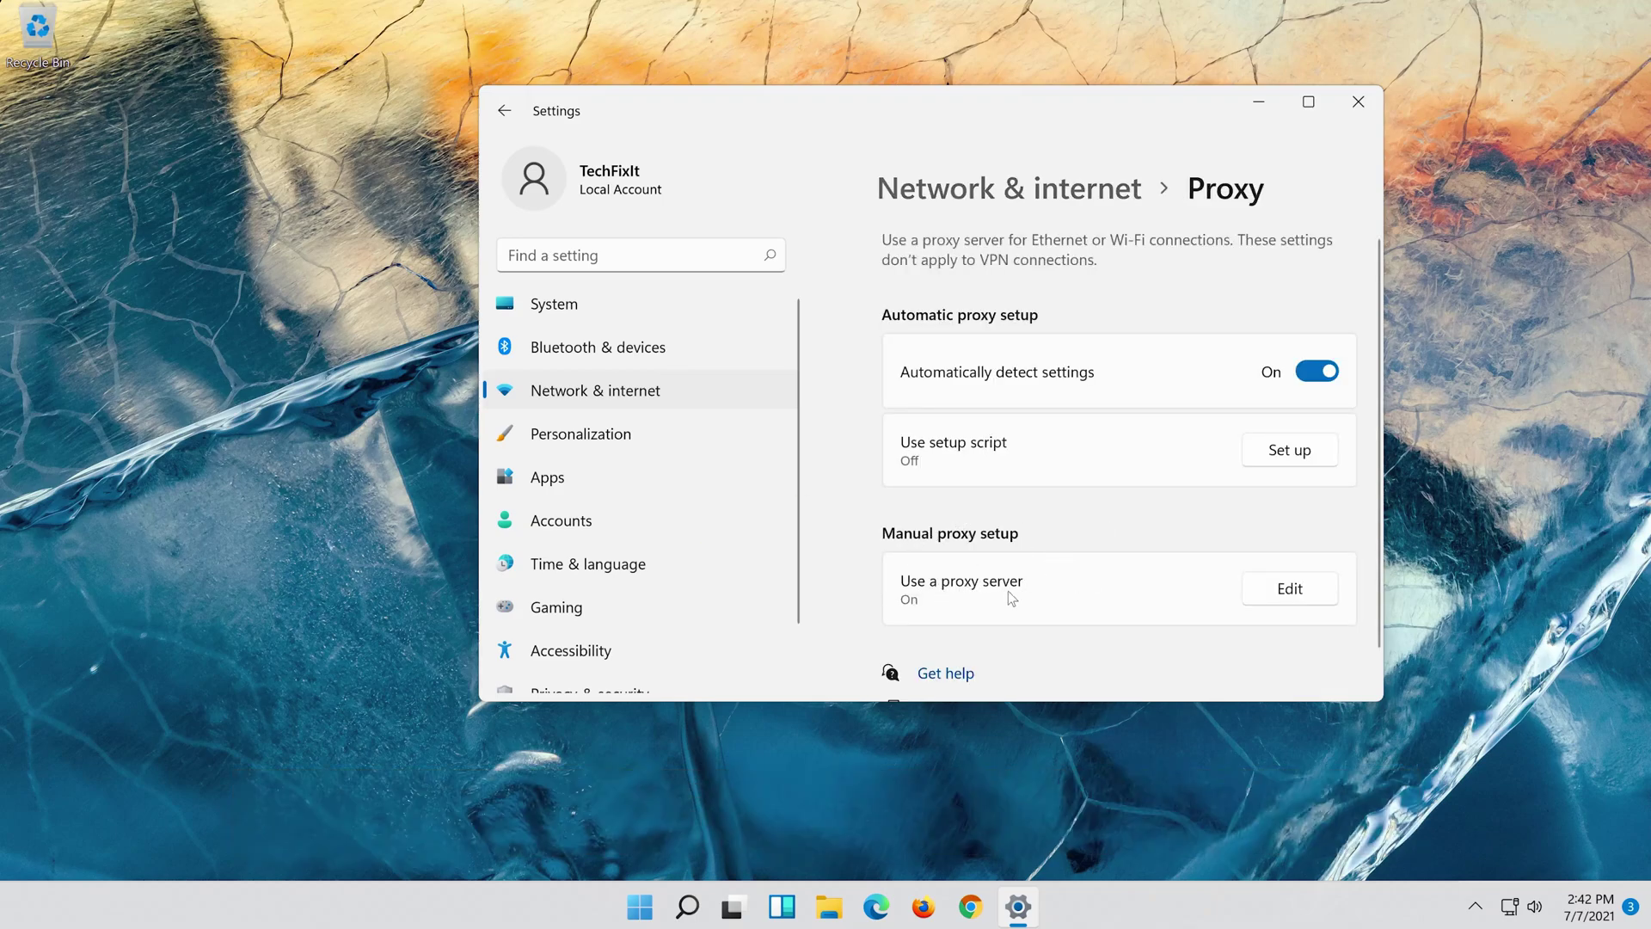
left_click(1299, 597)
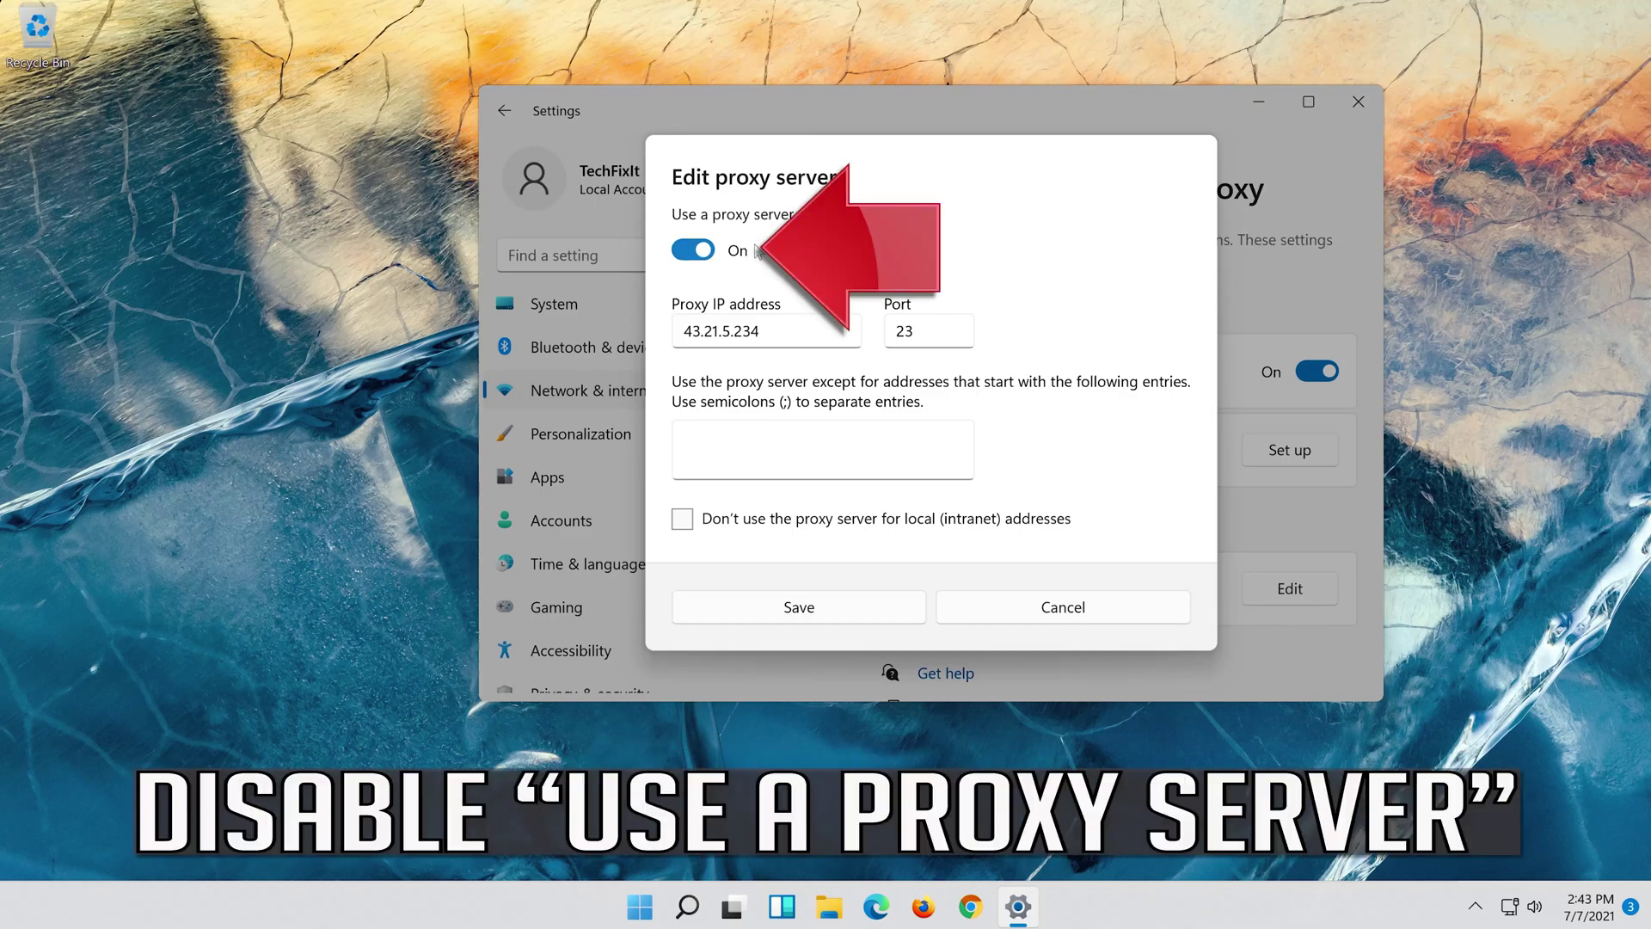
Switch Use a proxy server Off, save it, and close Settings.
left_click(692, 252)
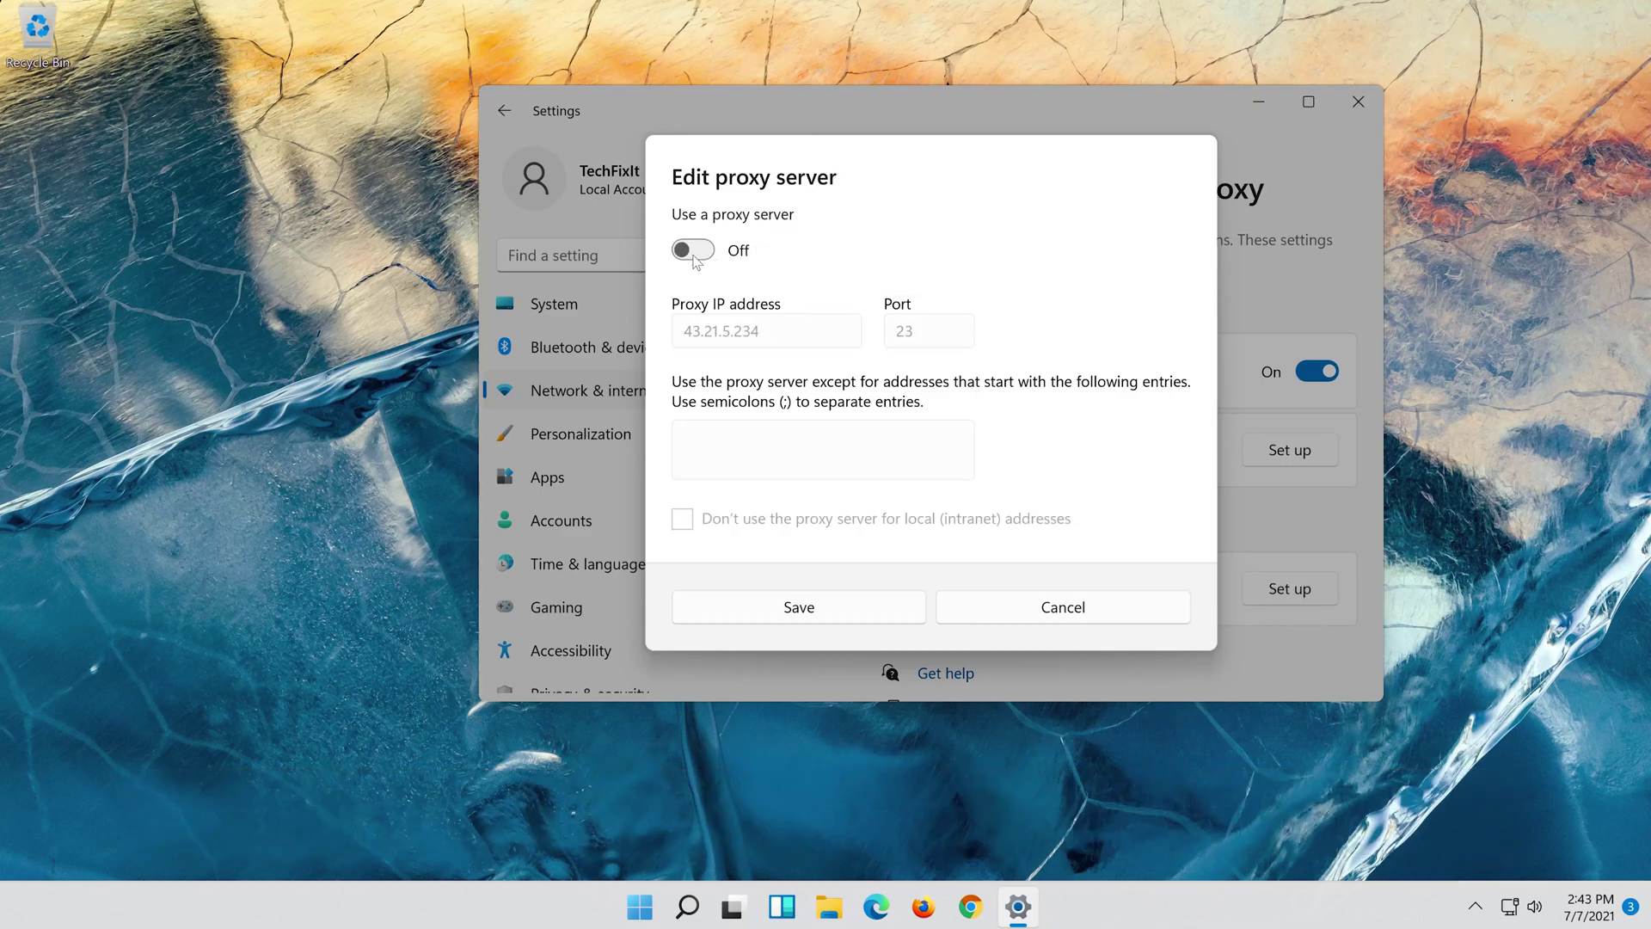
left_click(771, 614)
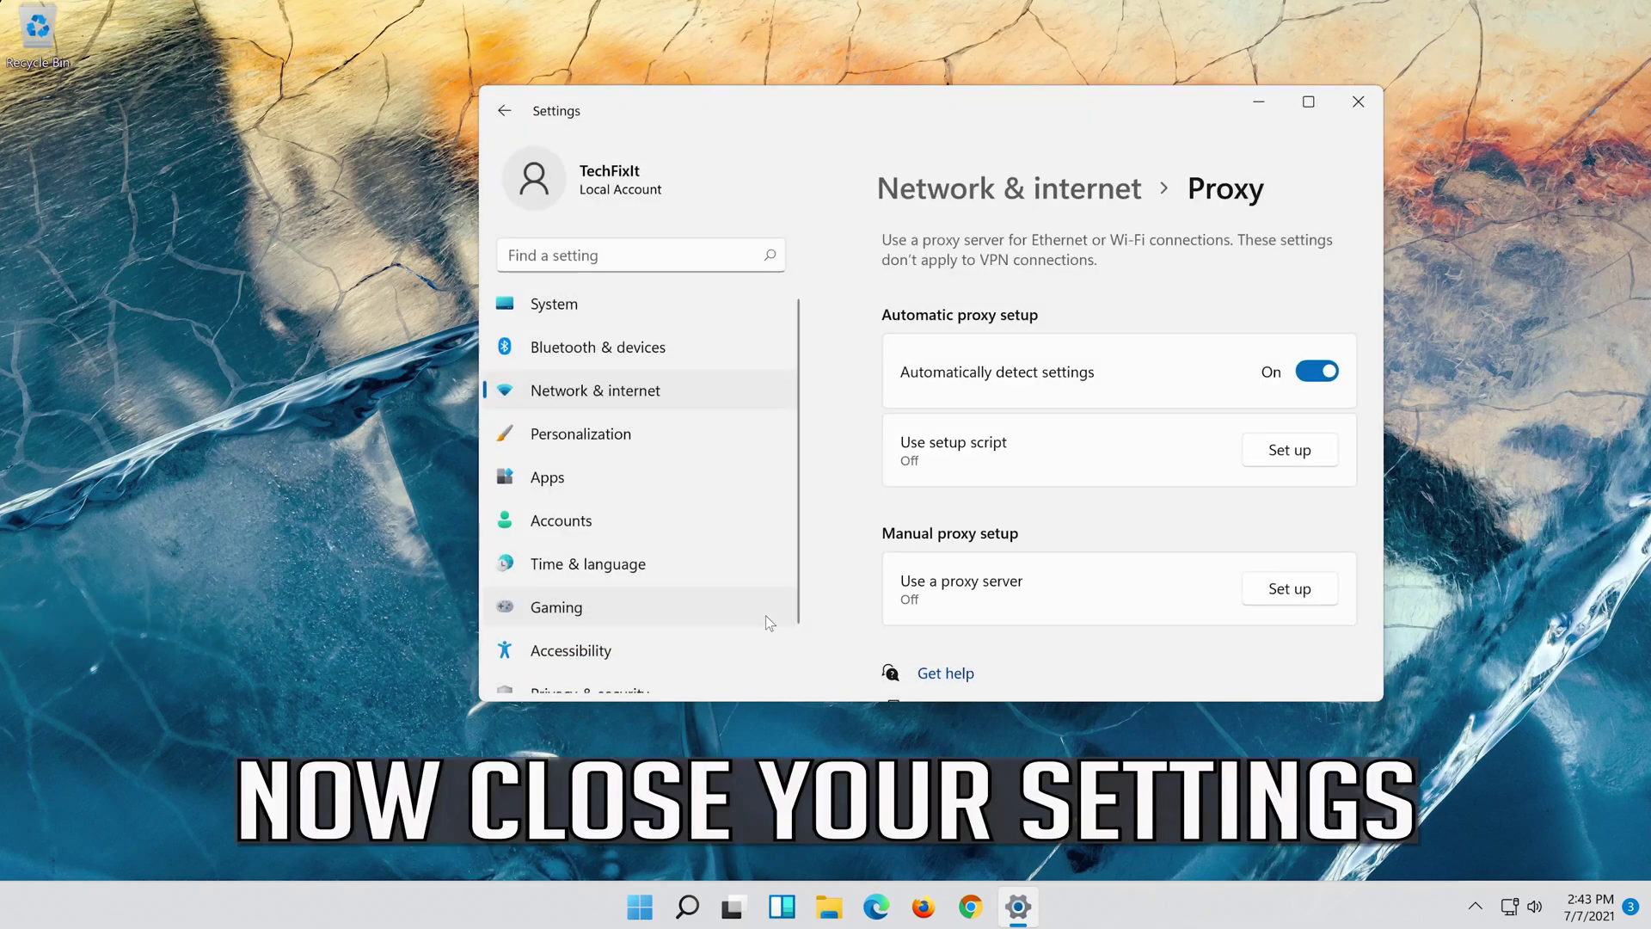
left_click(1359, 103)
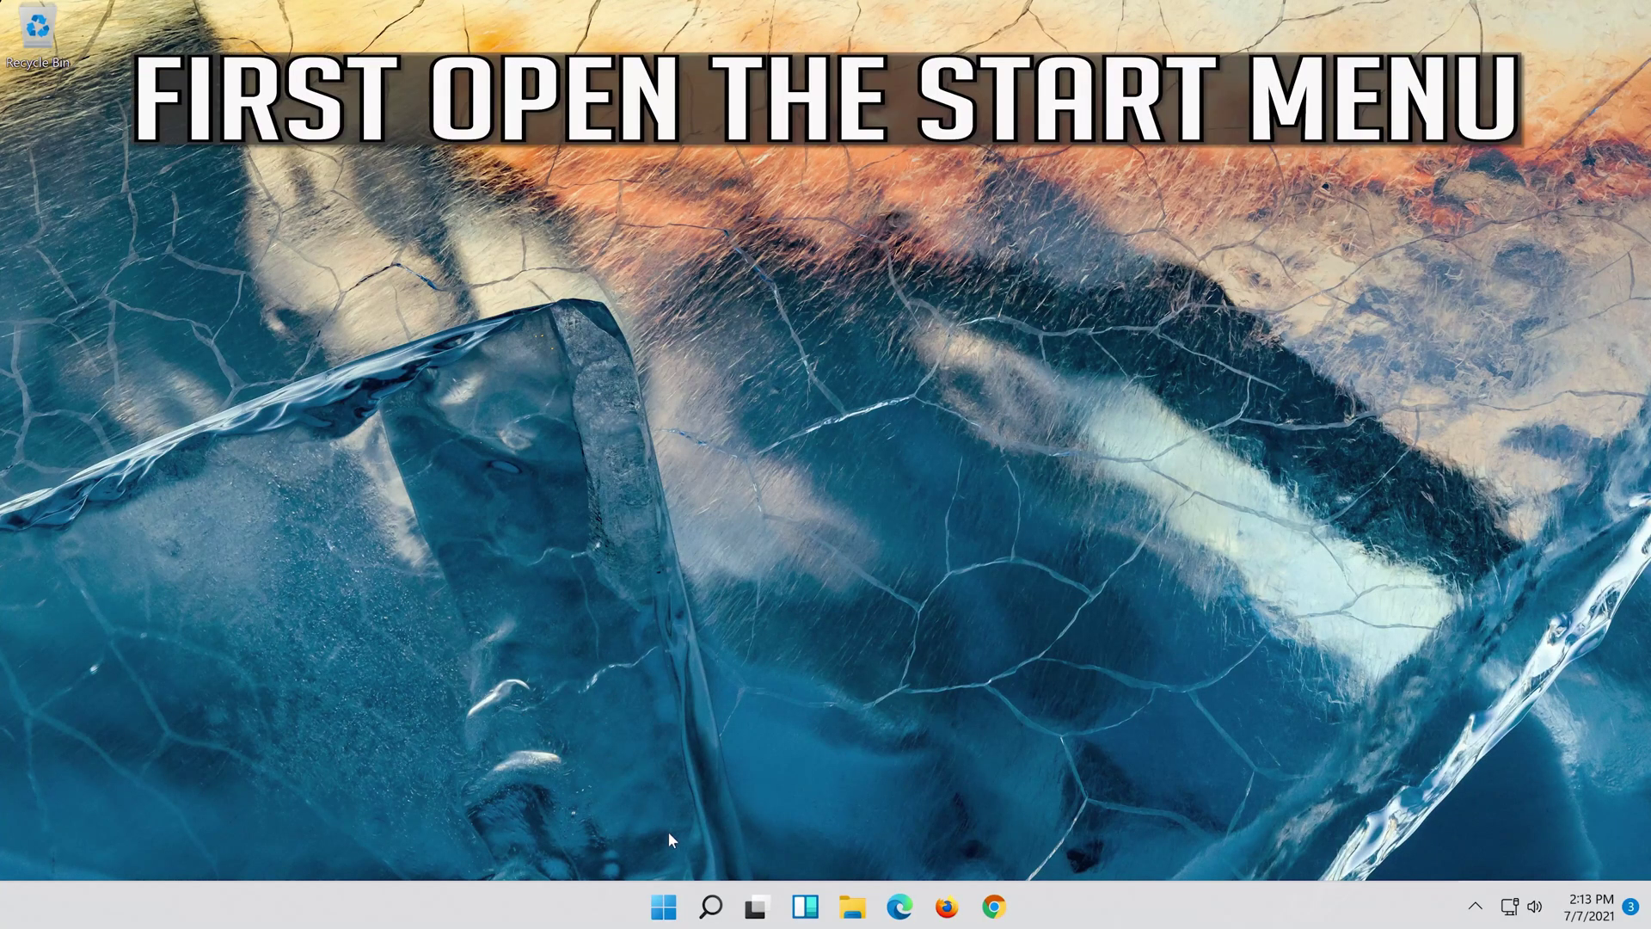
Reopen Settings from search and scroll the Network & internet page down to its advanced options.
left_click(727, 914)
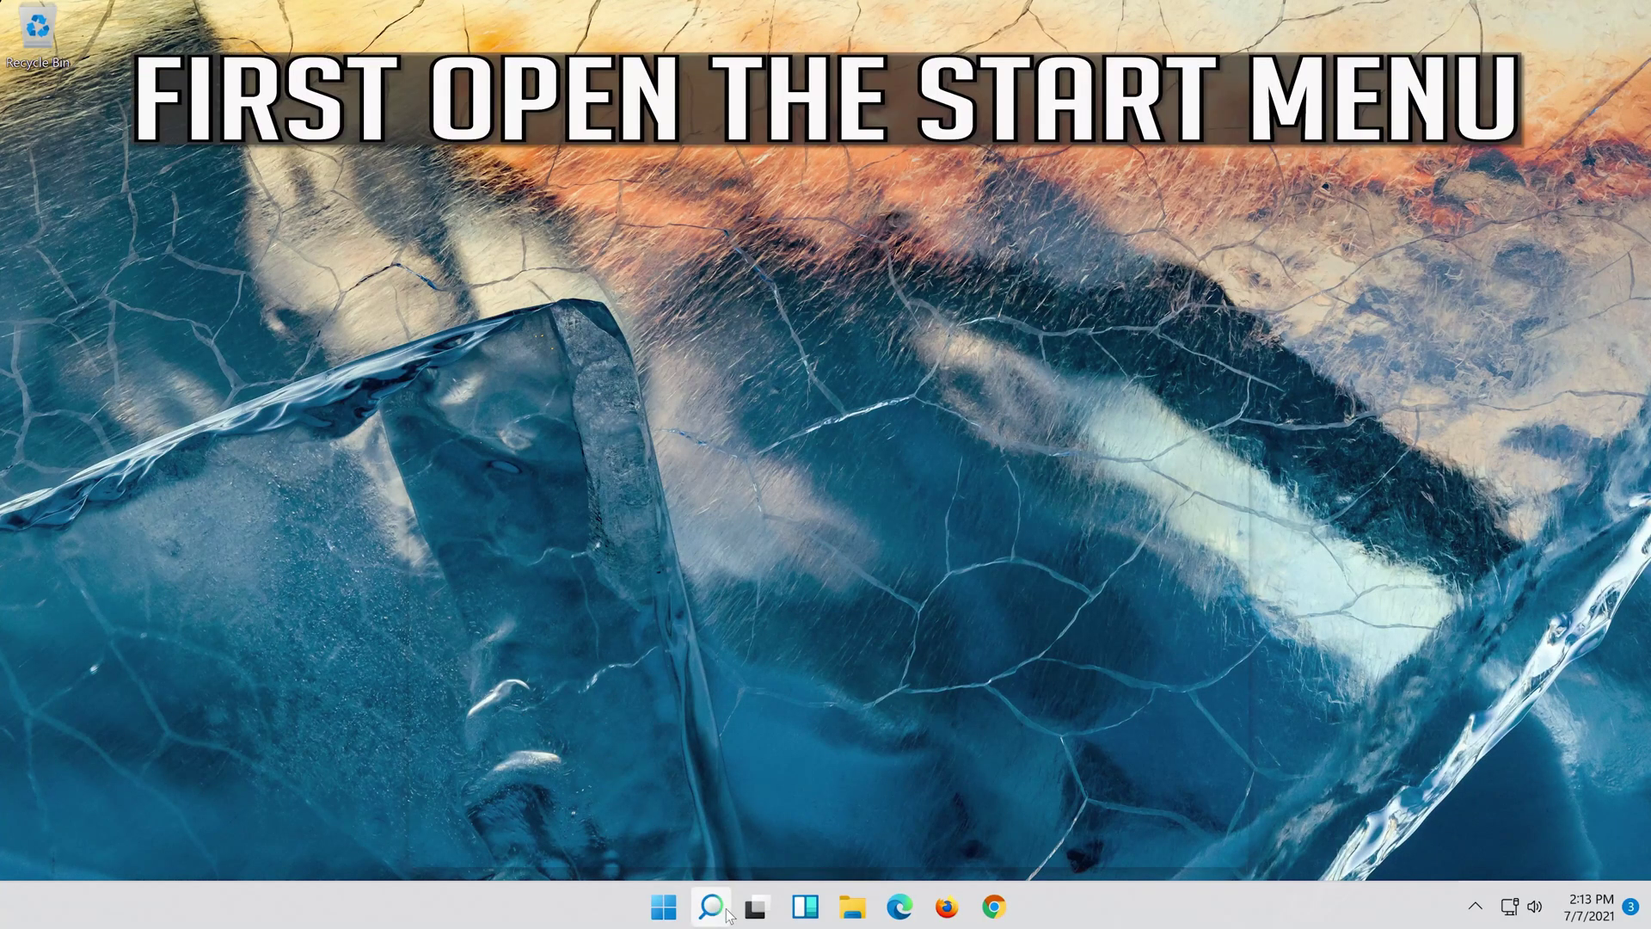
type("settings")
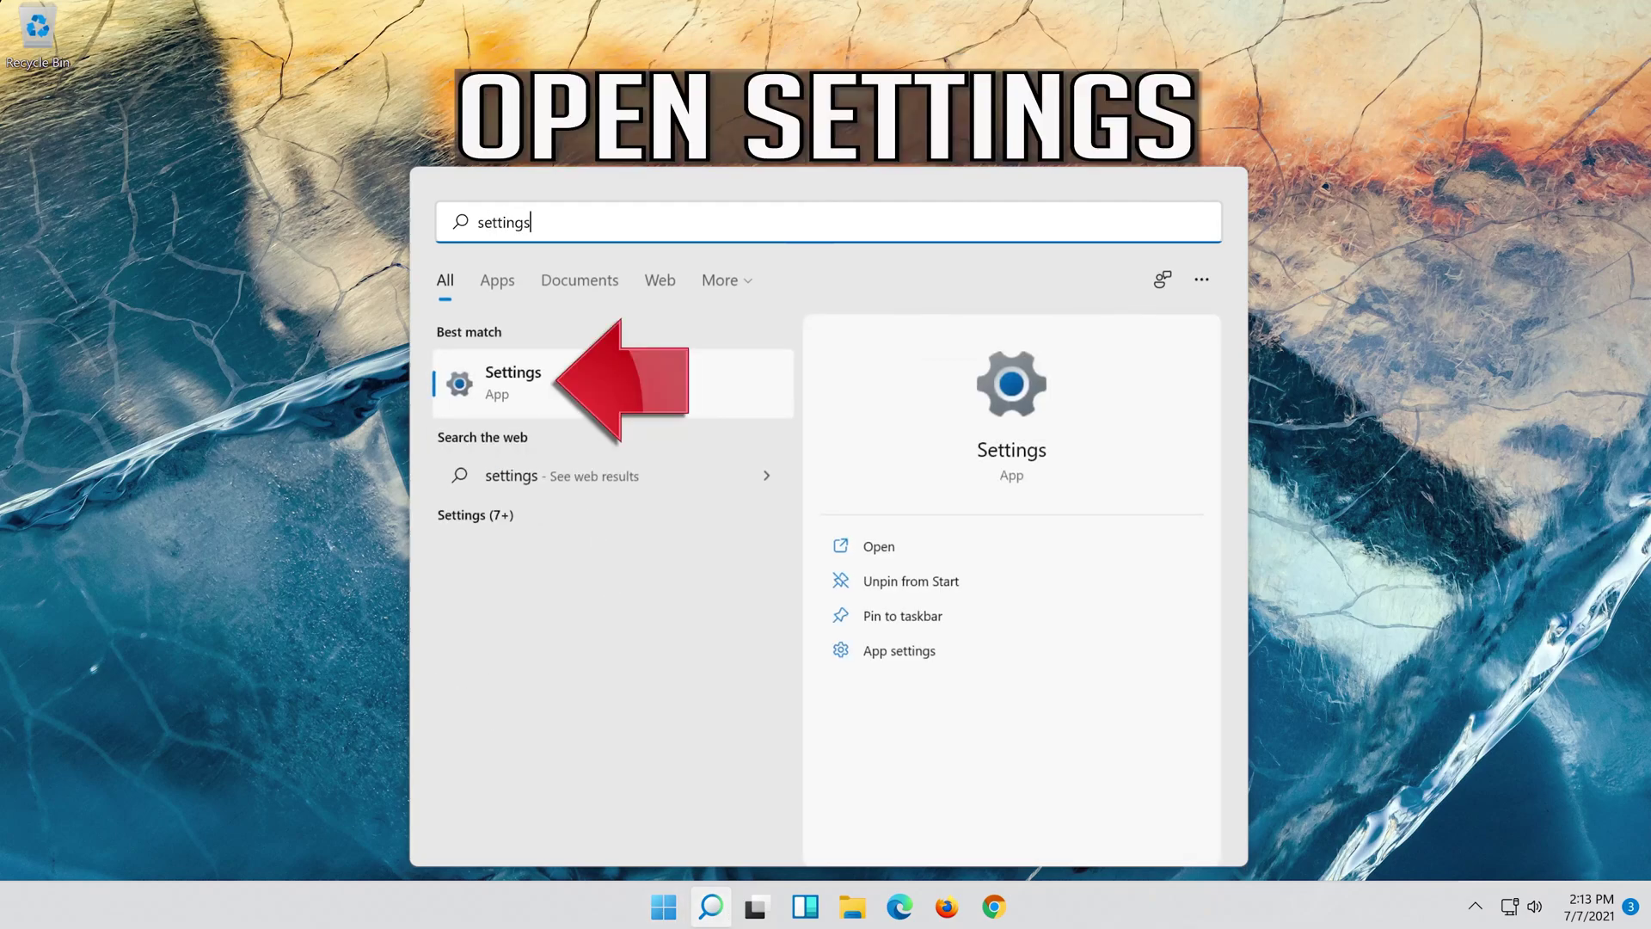
left_click(590, 394)
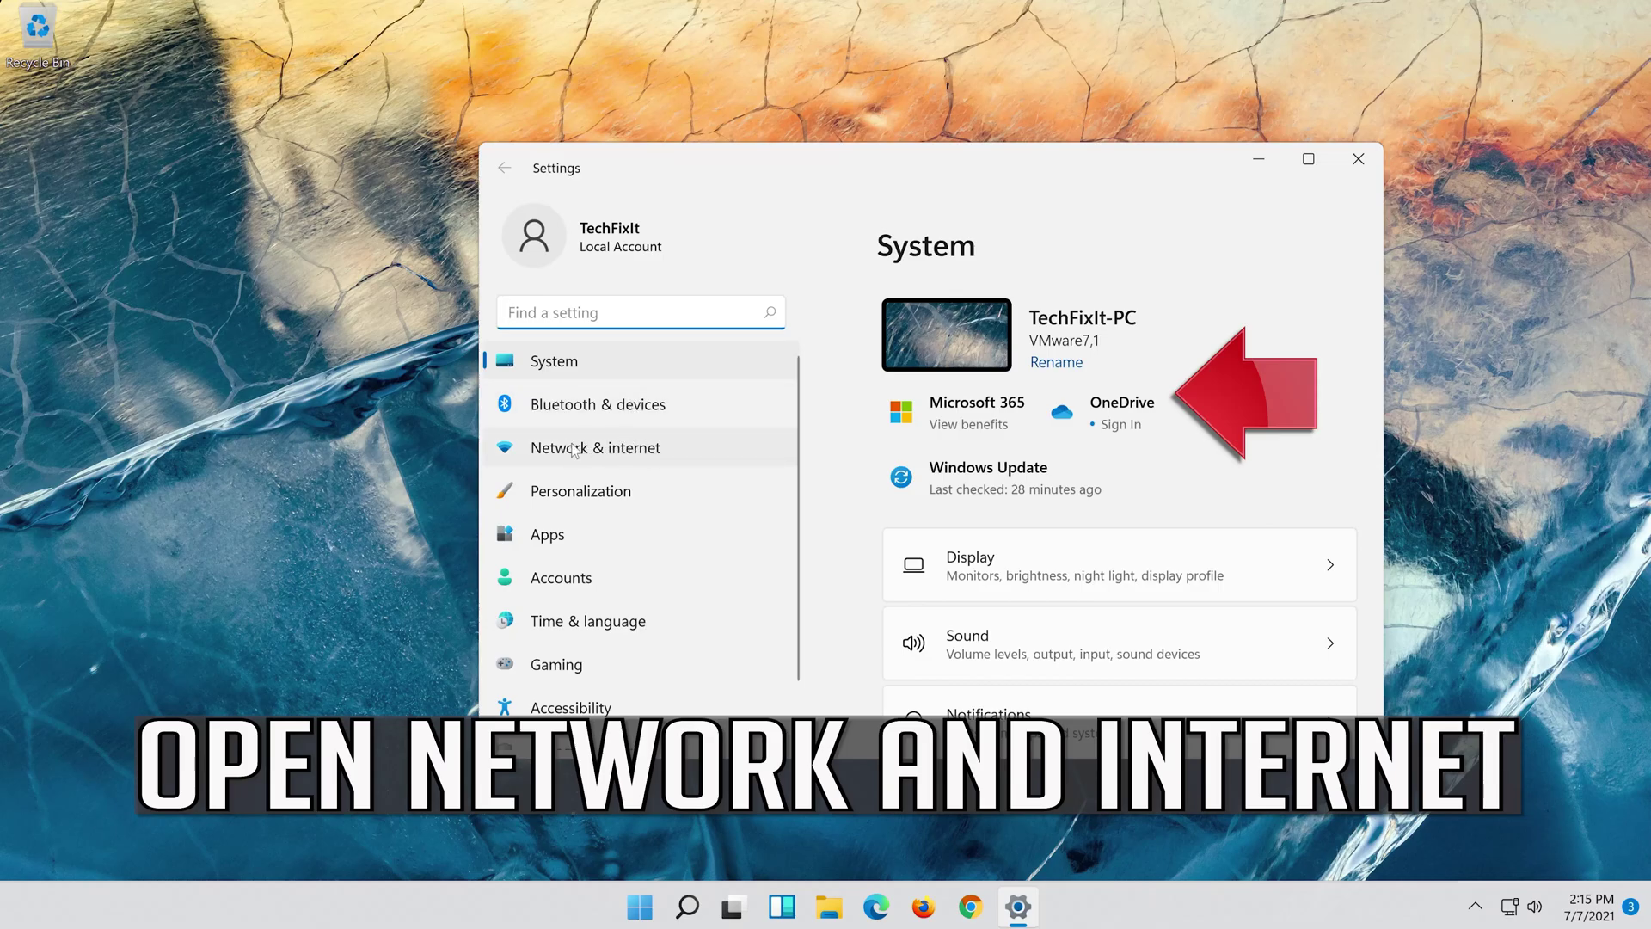
left_click(639, 454)
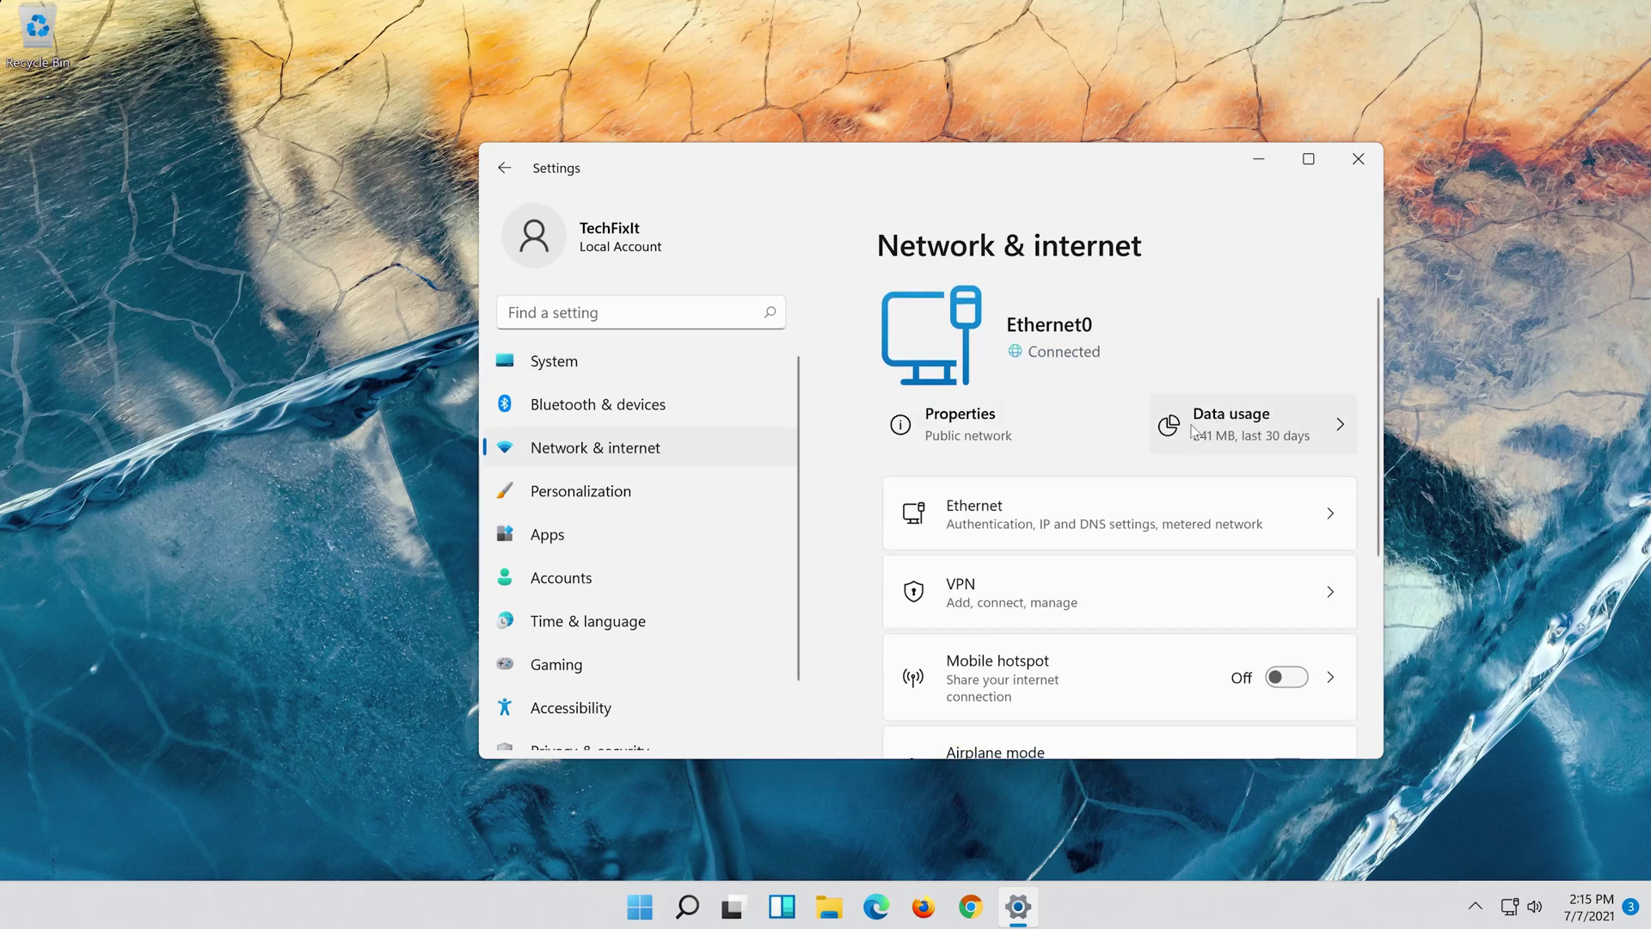
scroll(1191, 431, "down", 5)
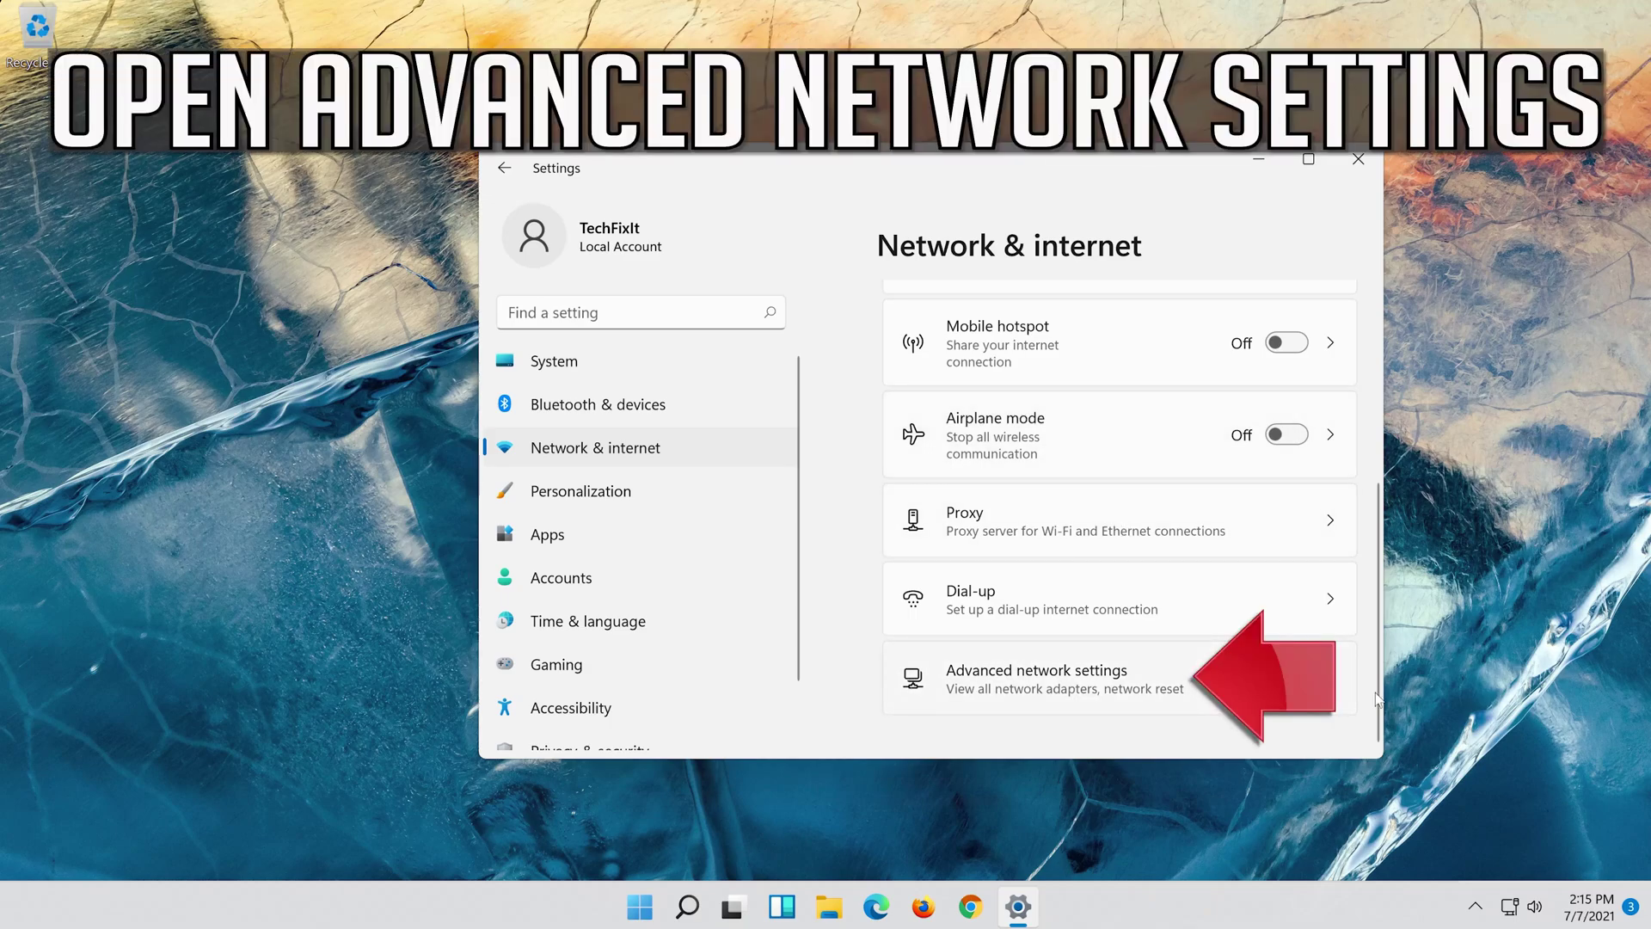
Go through Advanced network settings to the Network reset page.
left_click(1013, 686)
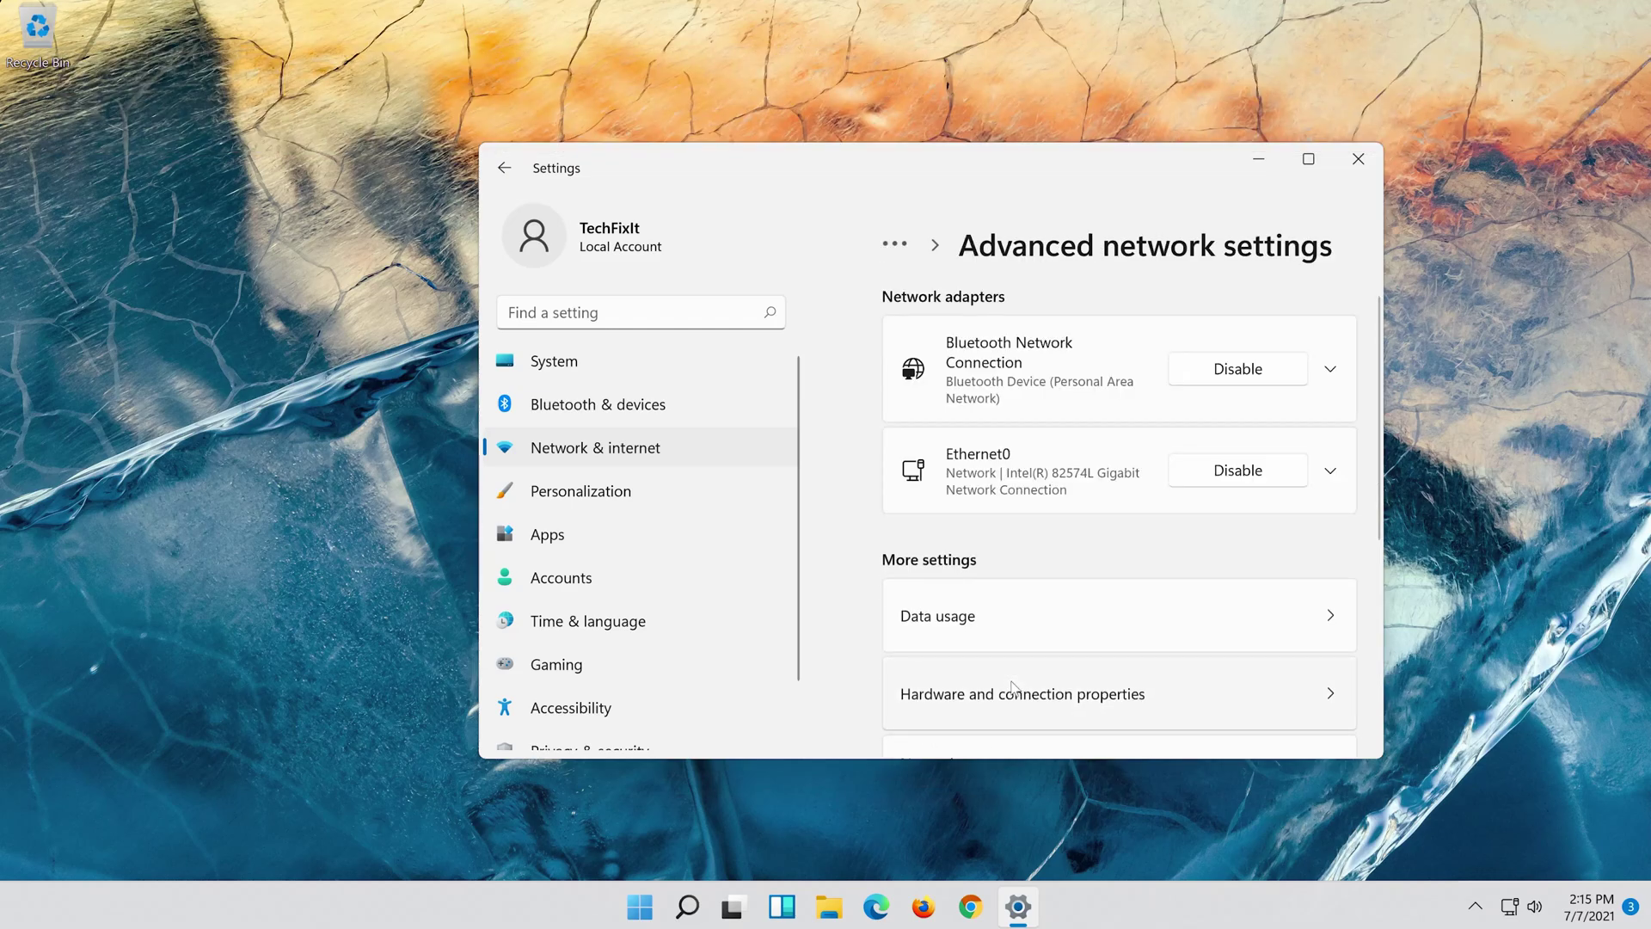
scroll(1012, 686, "down", 3)
scroll(983, 507, "up", 1)
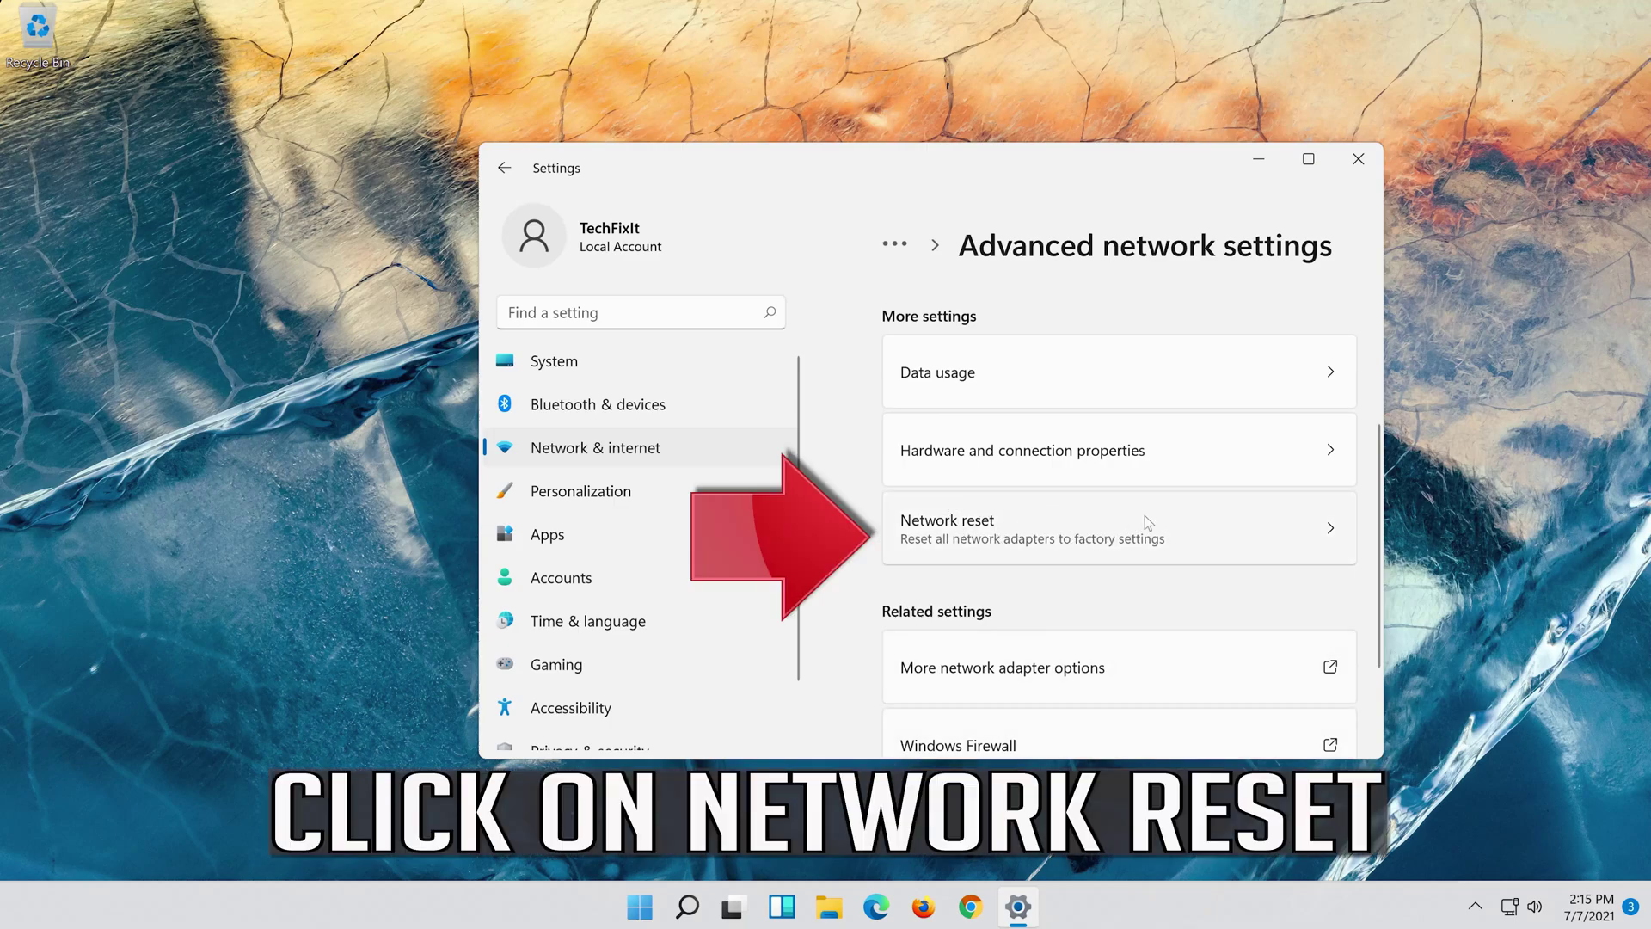
left_click(1099, 534)
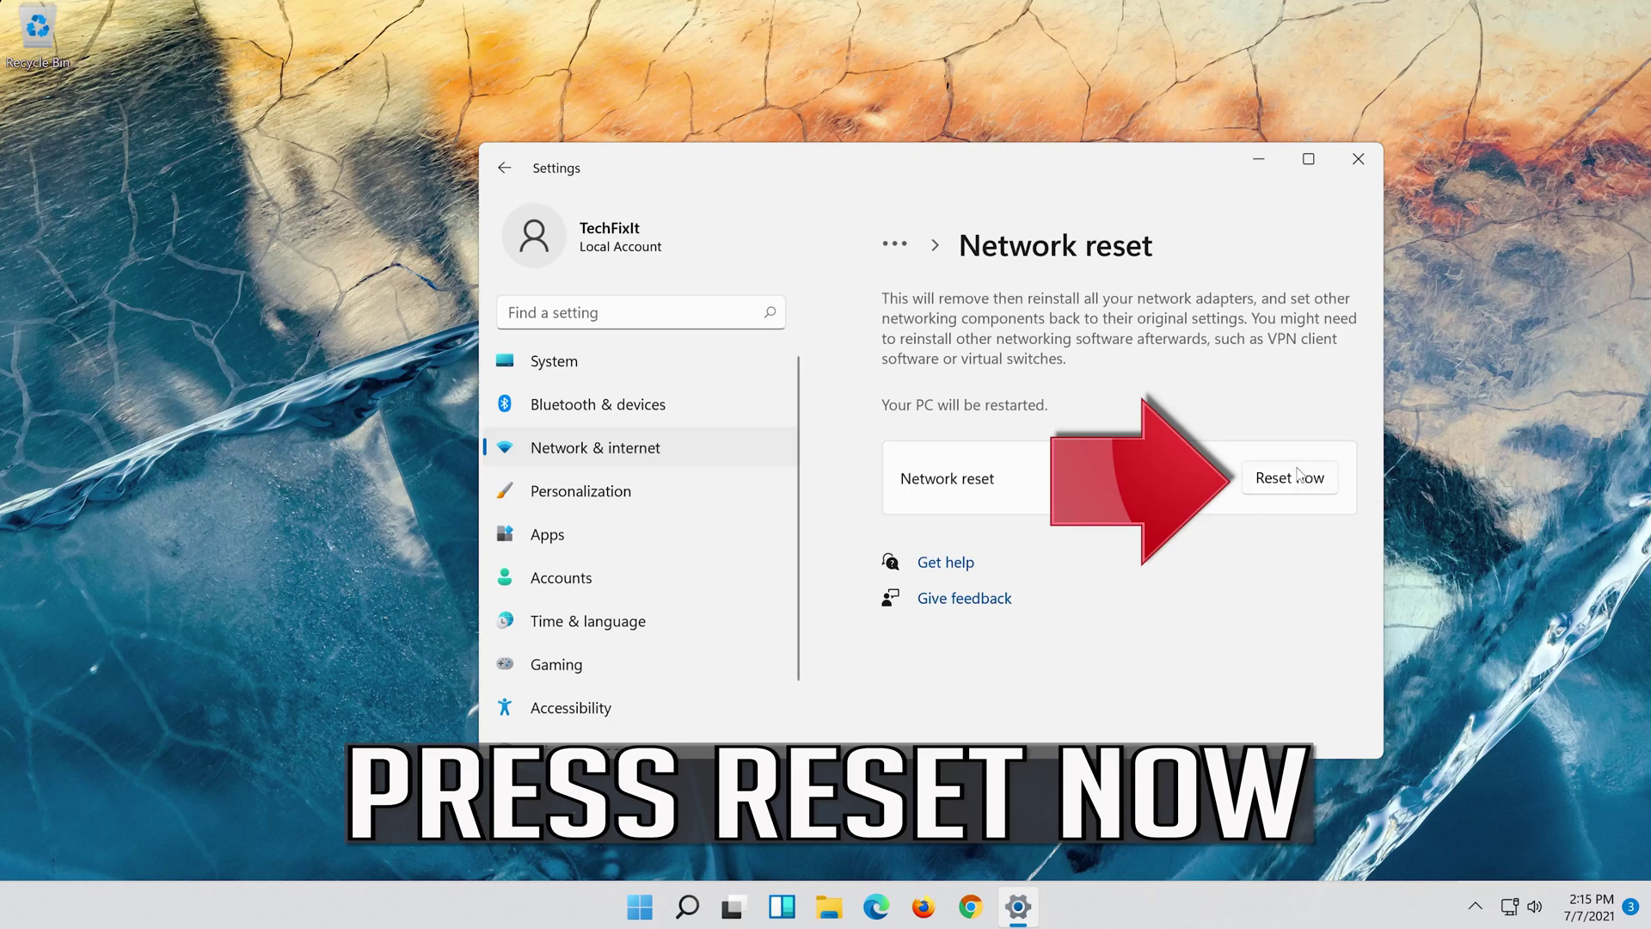
Confirm Reset now for all network adapters, dismiss the sign-out notice, and close Settings.
left_click(1298, 476)
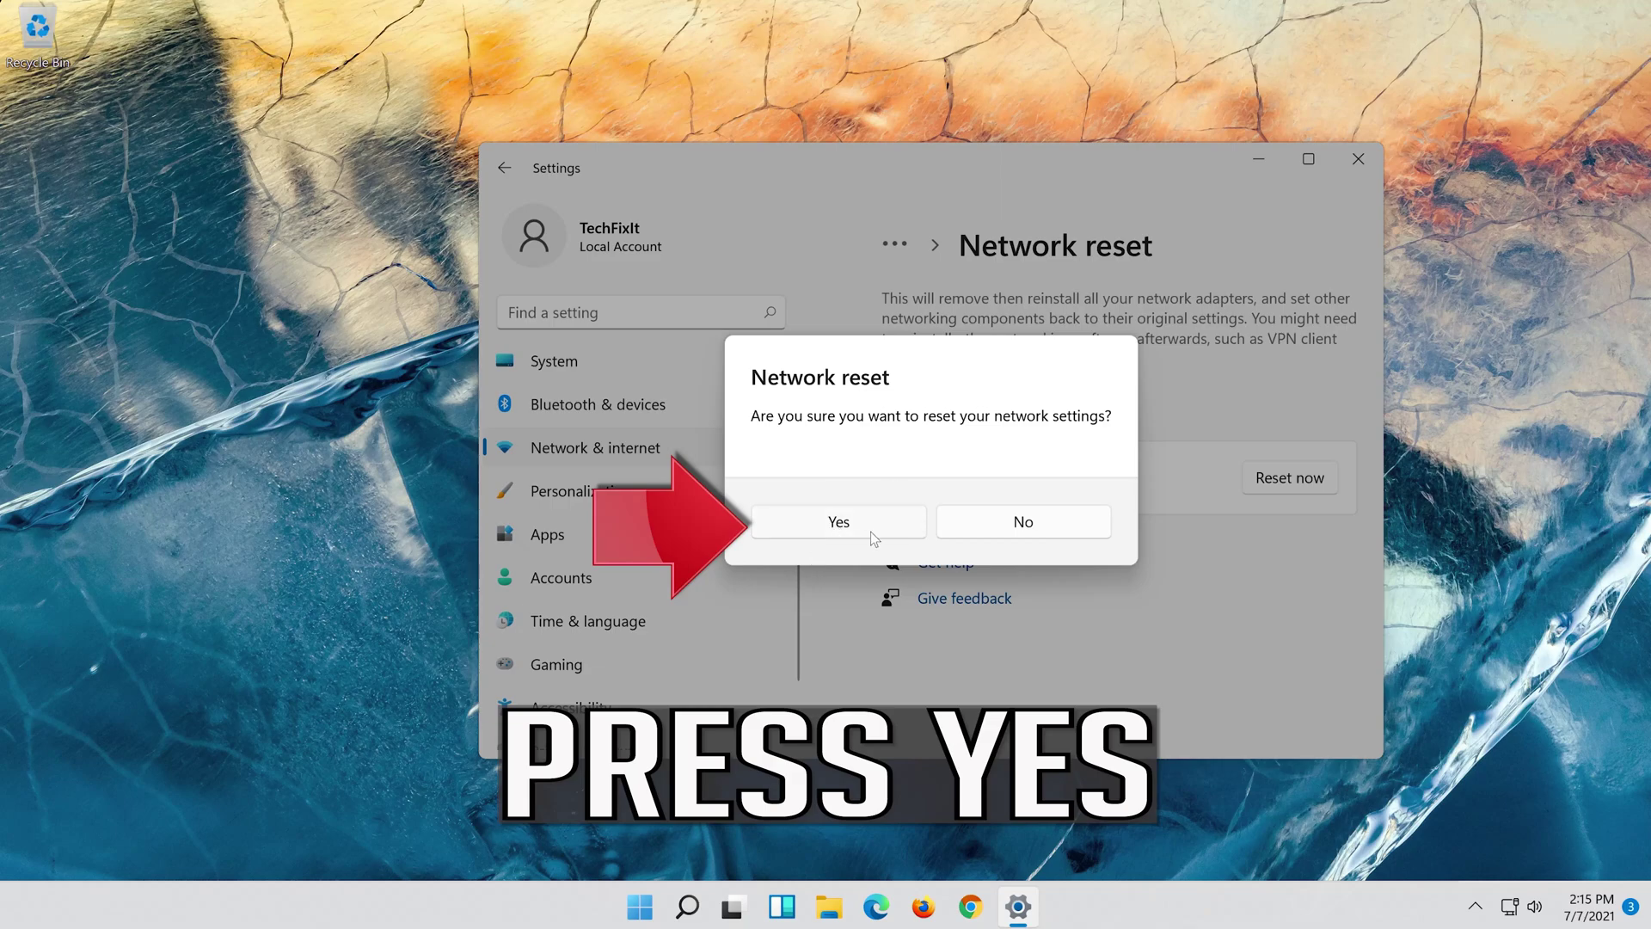
left_click(838, 522)
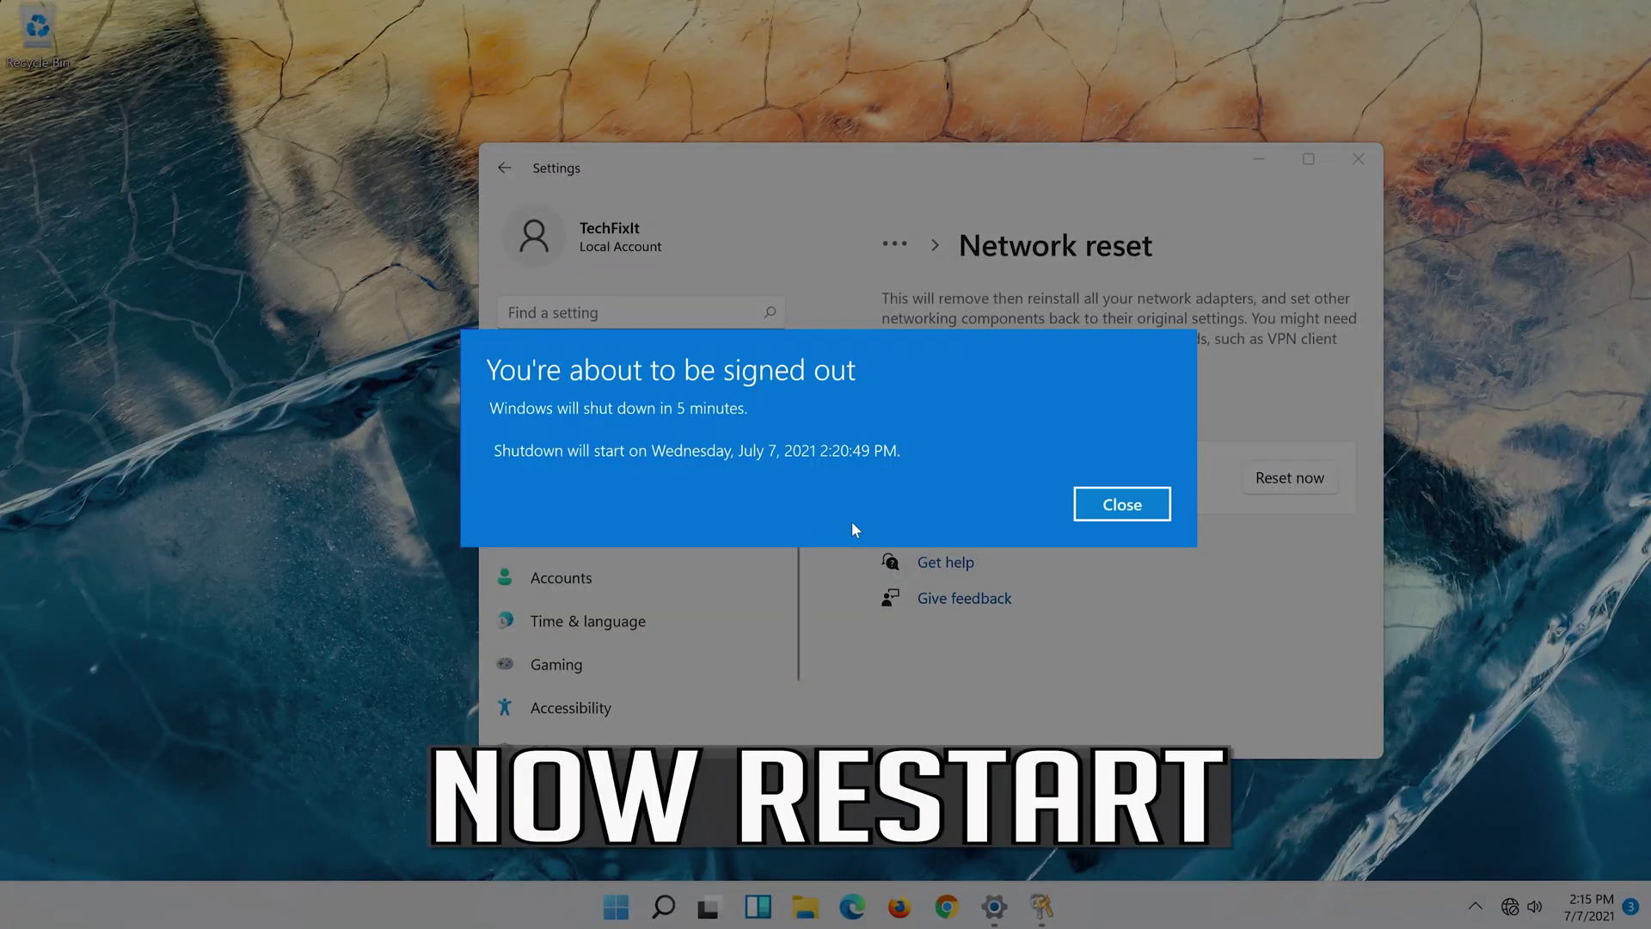
left_click(1116, 513)
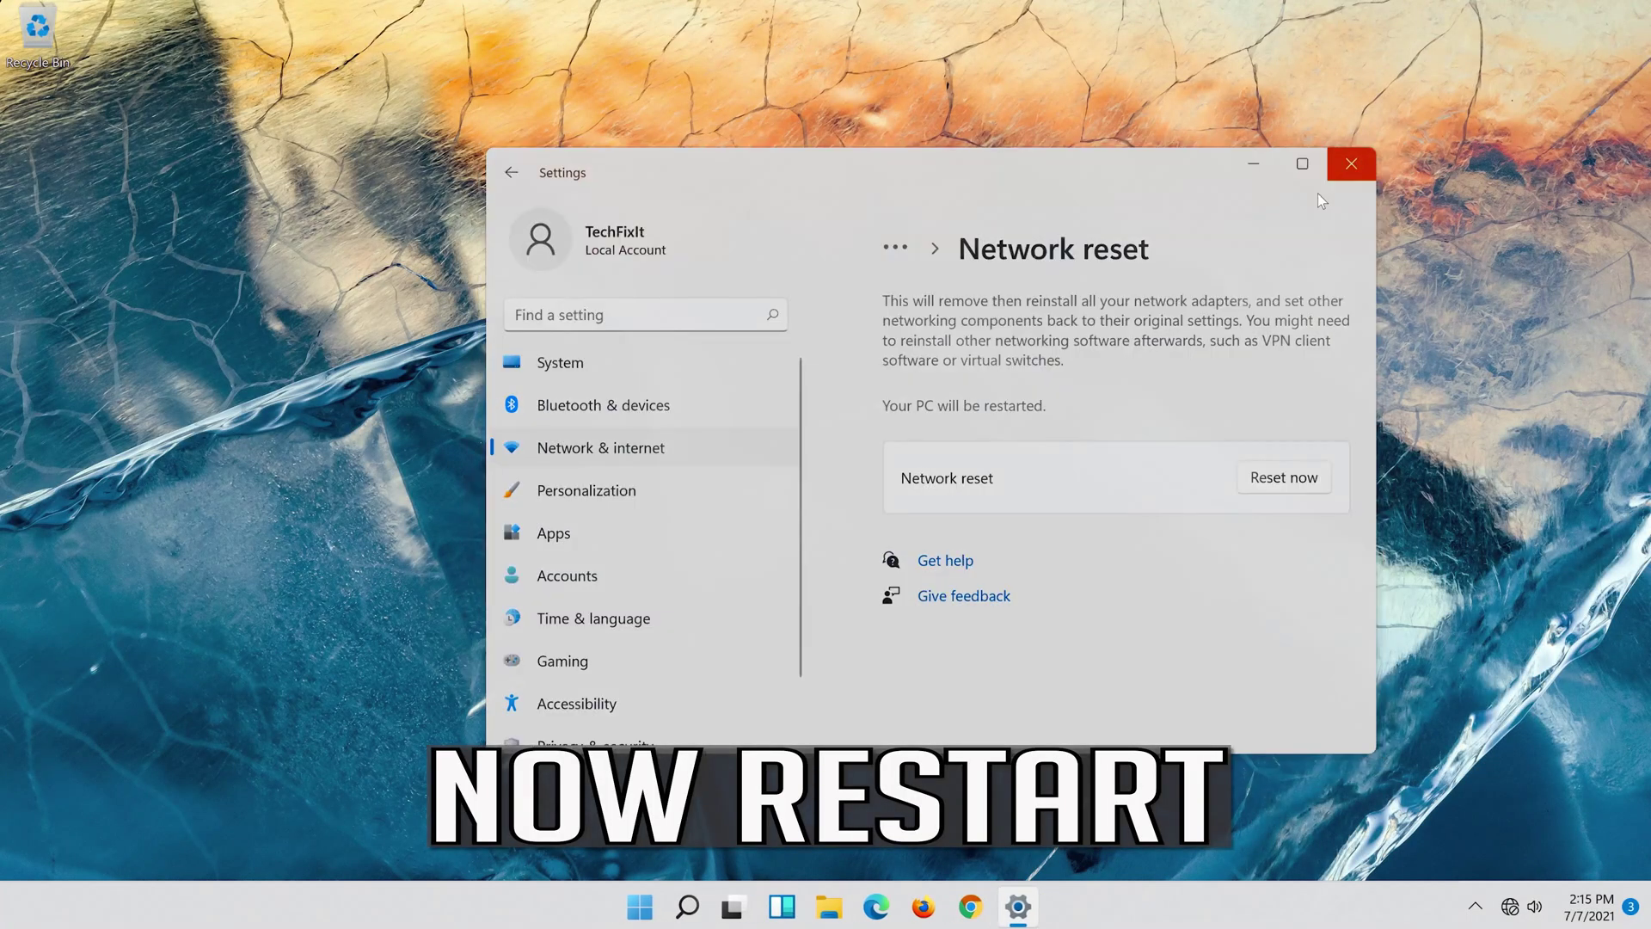
left_click(1351, 163)
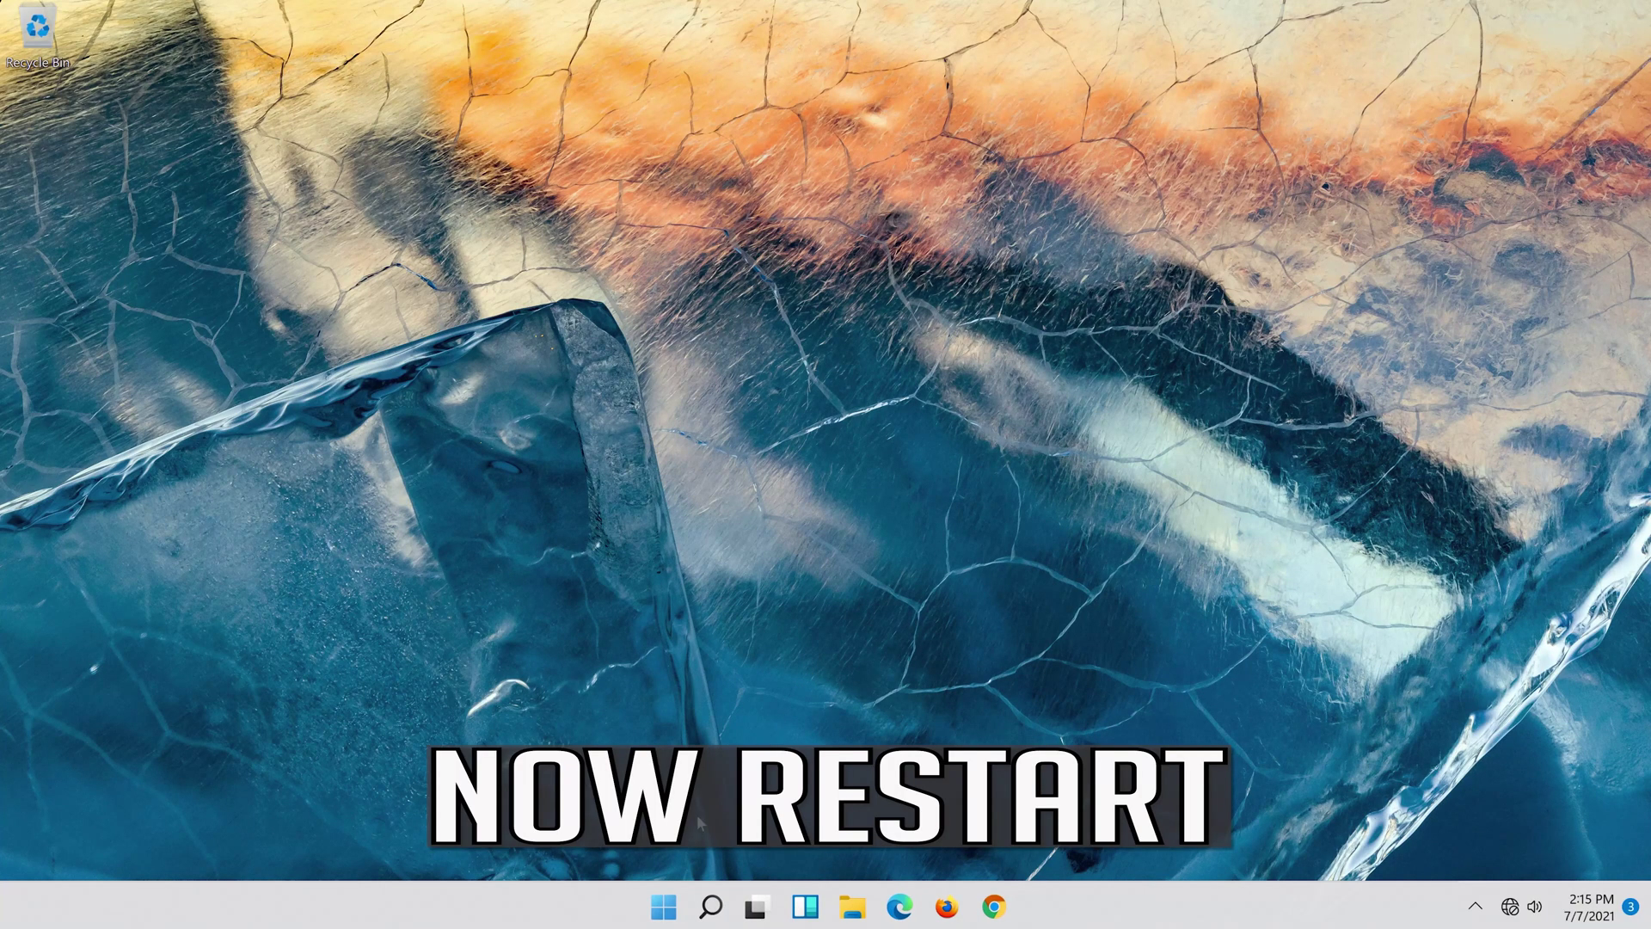
Restart the PC from the Start menu's power options.
left_click(661, 906)
left_click(1098, 833)
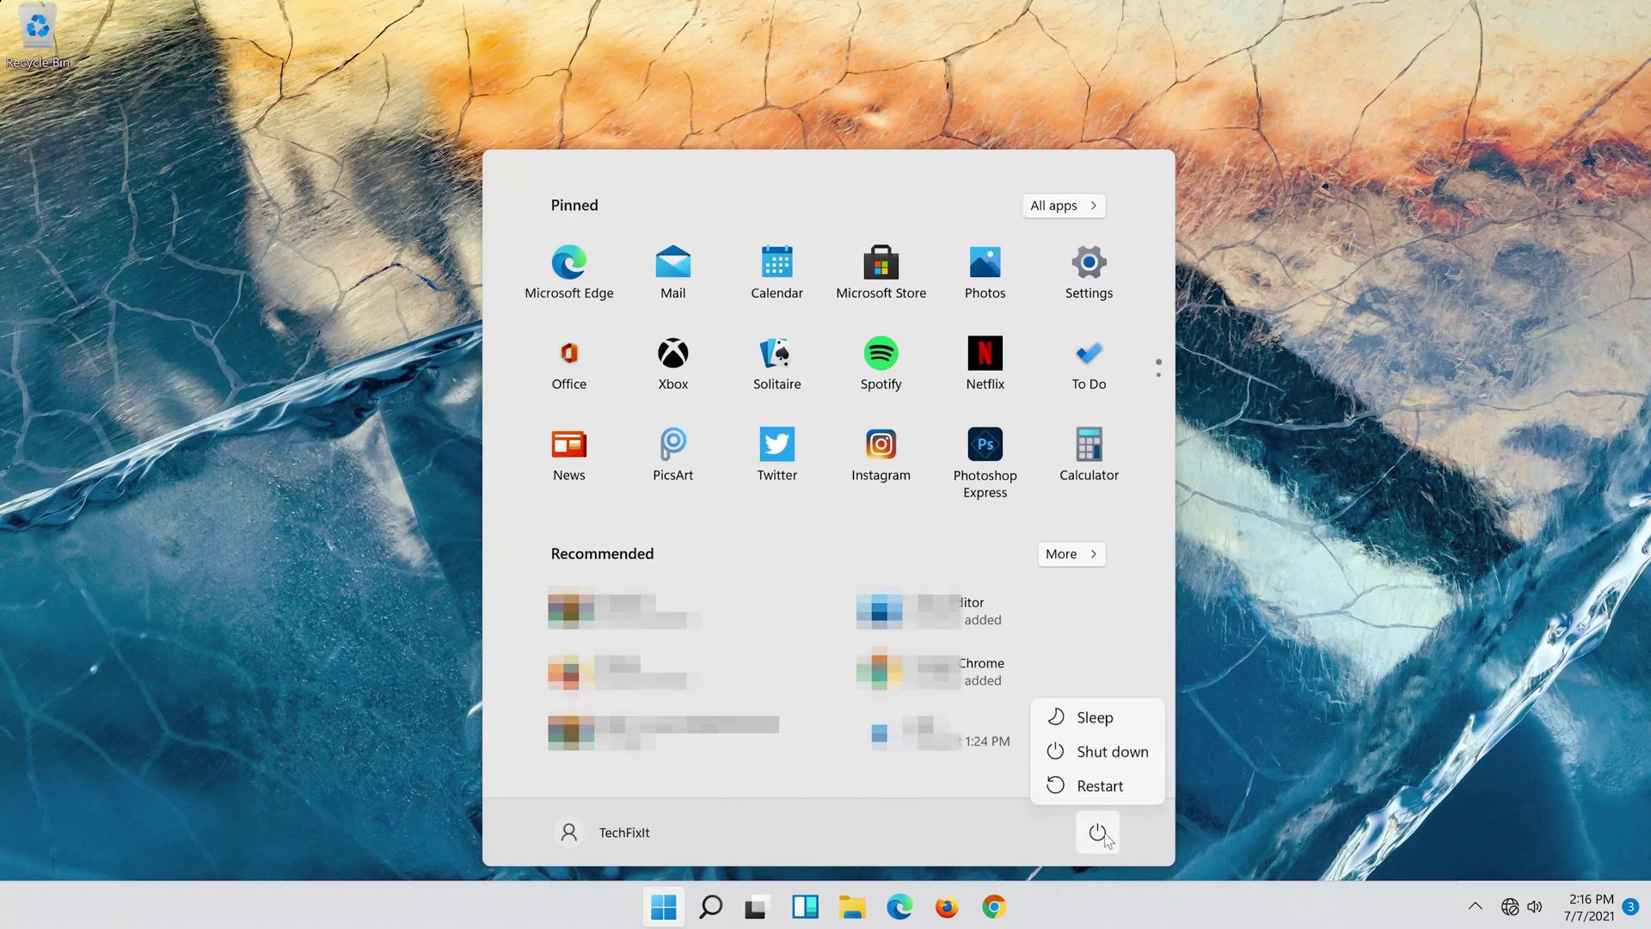
left_click(1110, 784)
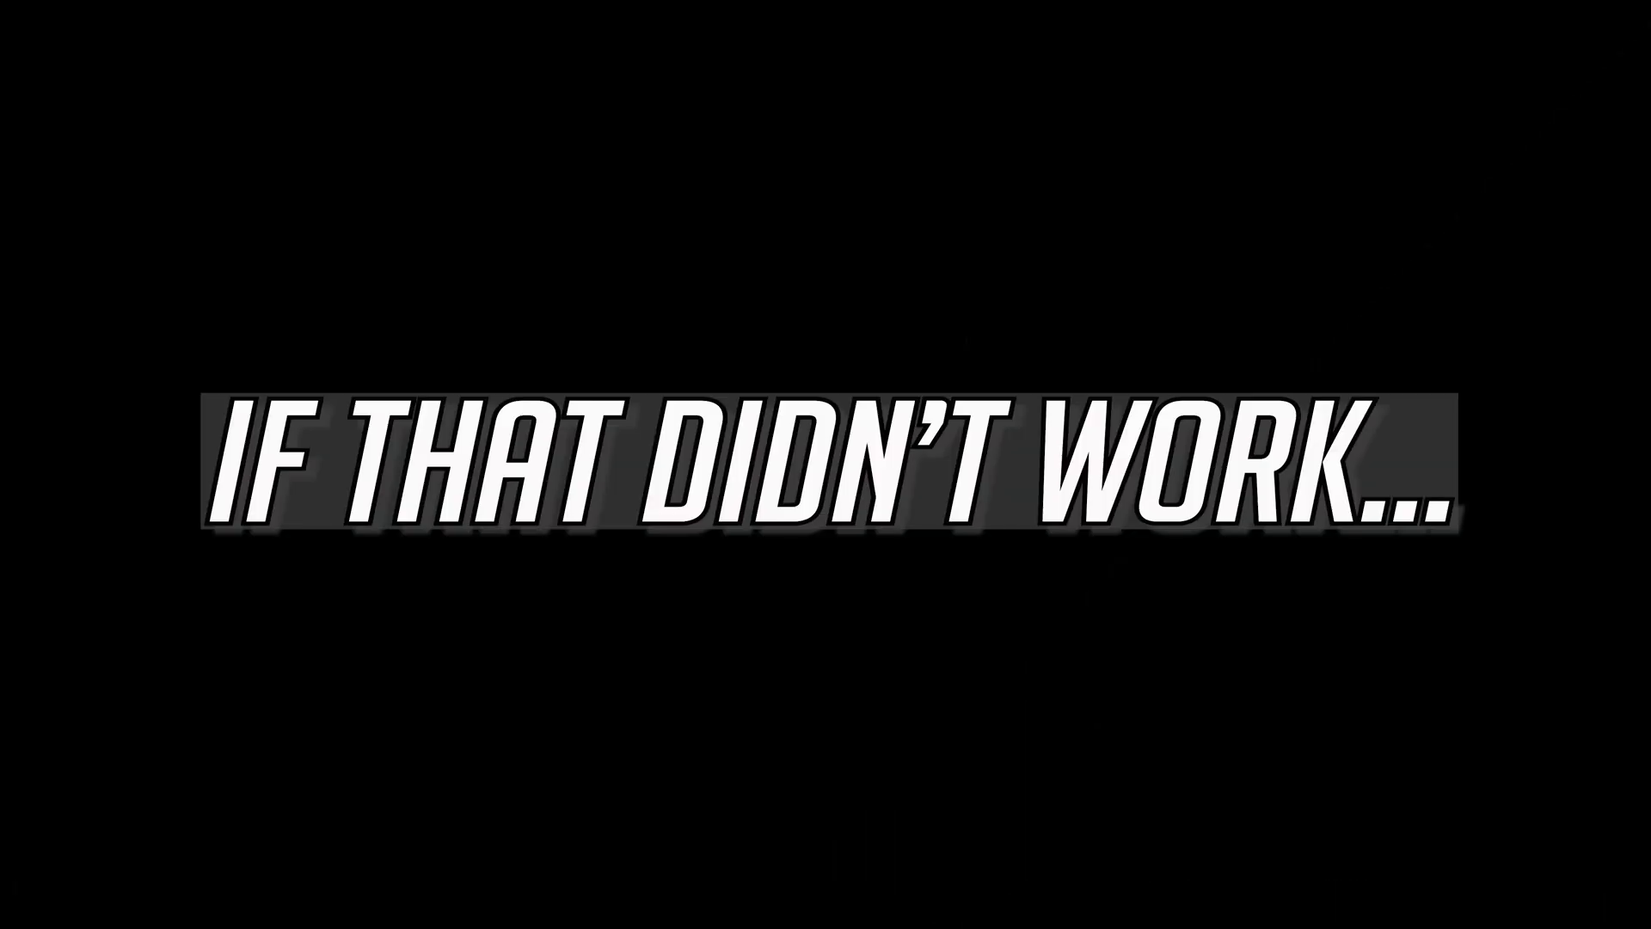
Launch Device Manager by searching 'device manager' from the Start search.
left_click(703, 918)
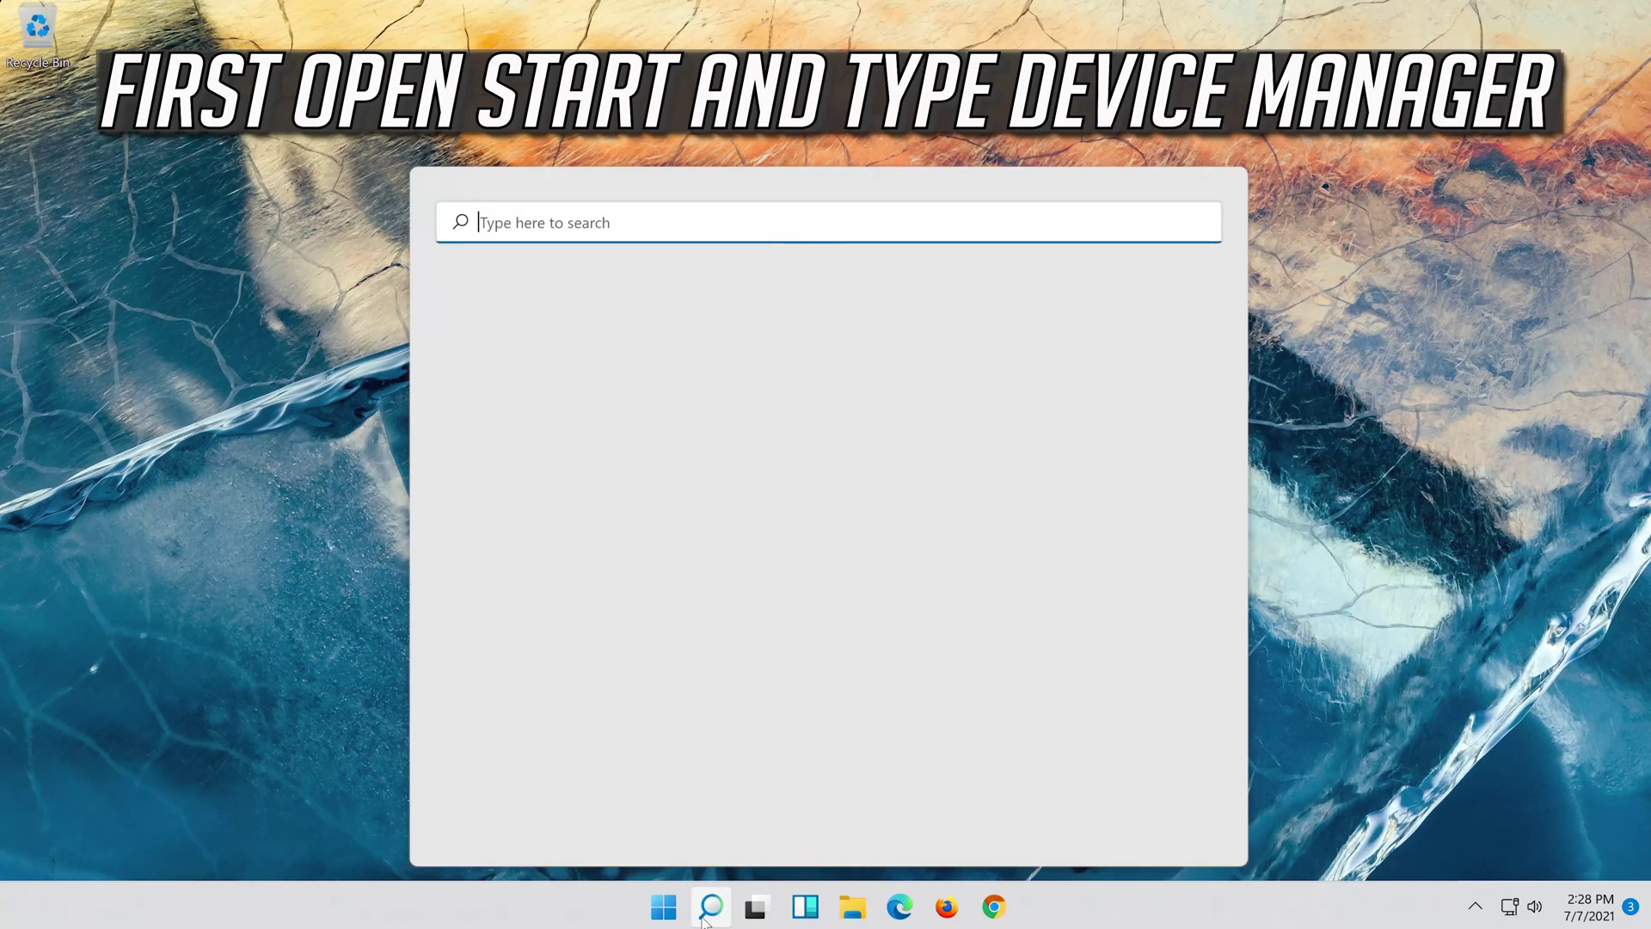
type("devi")
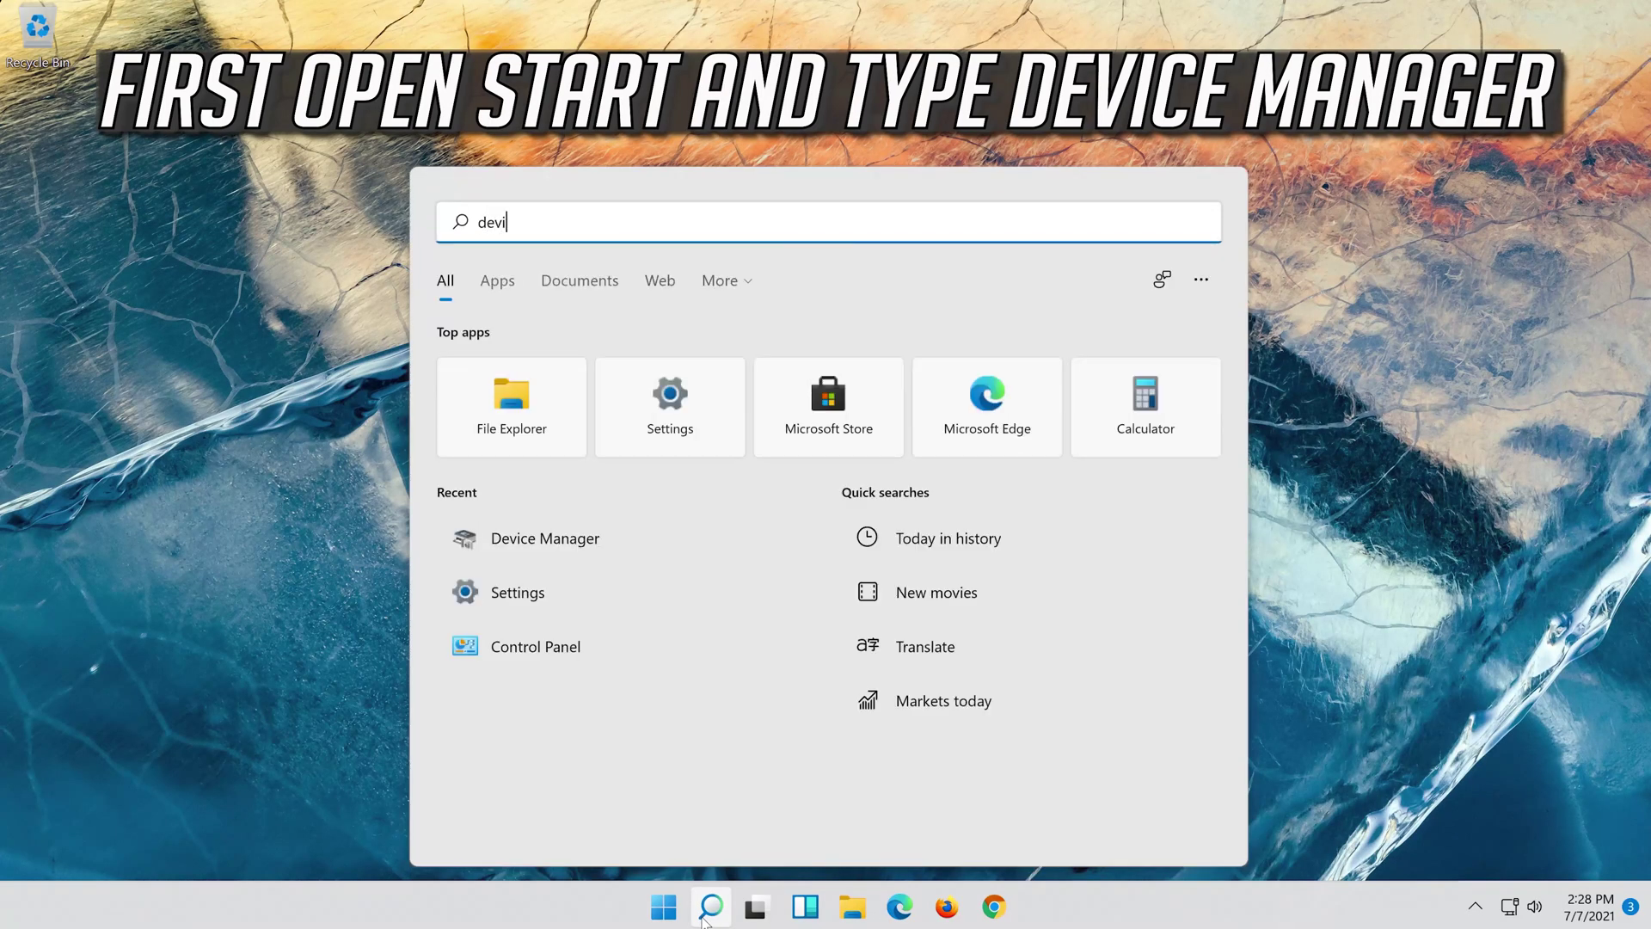
type("ce manager")
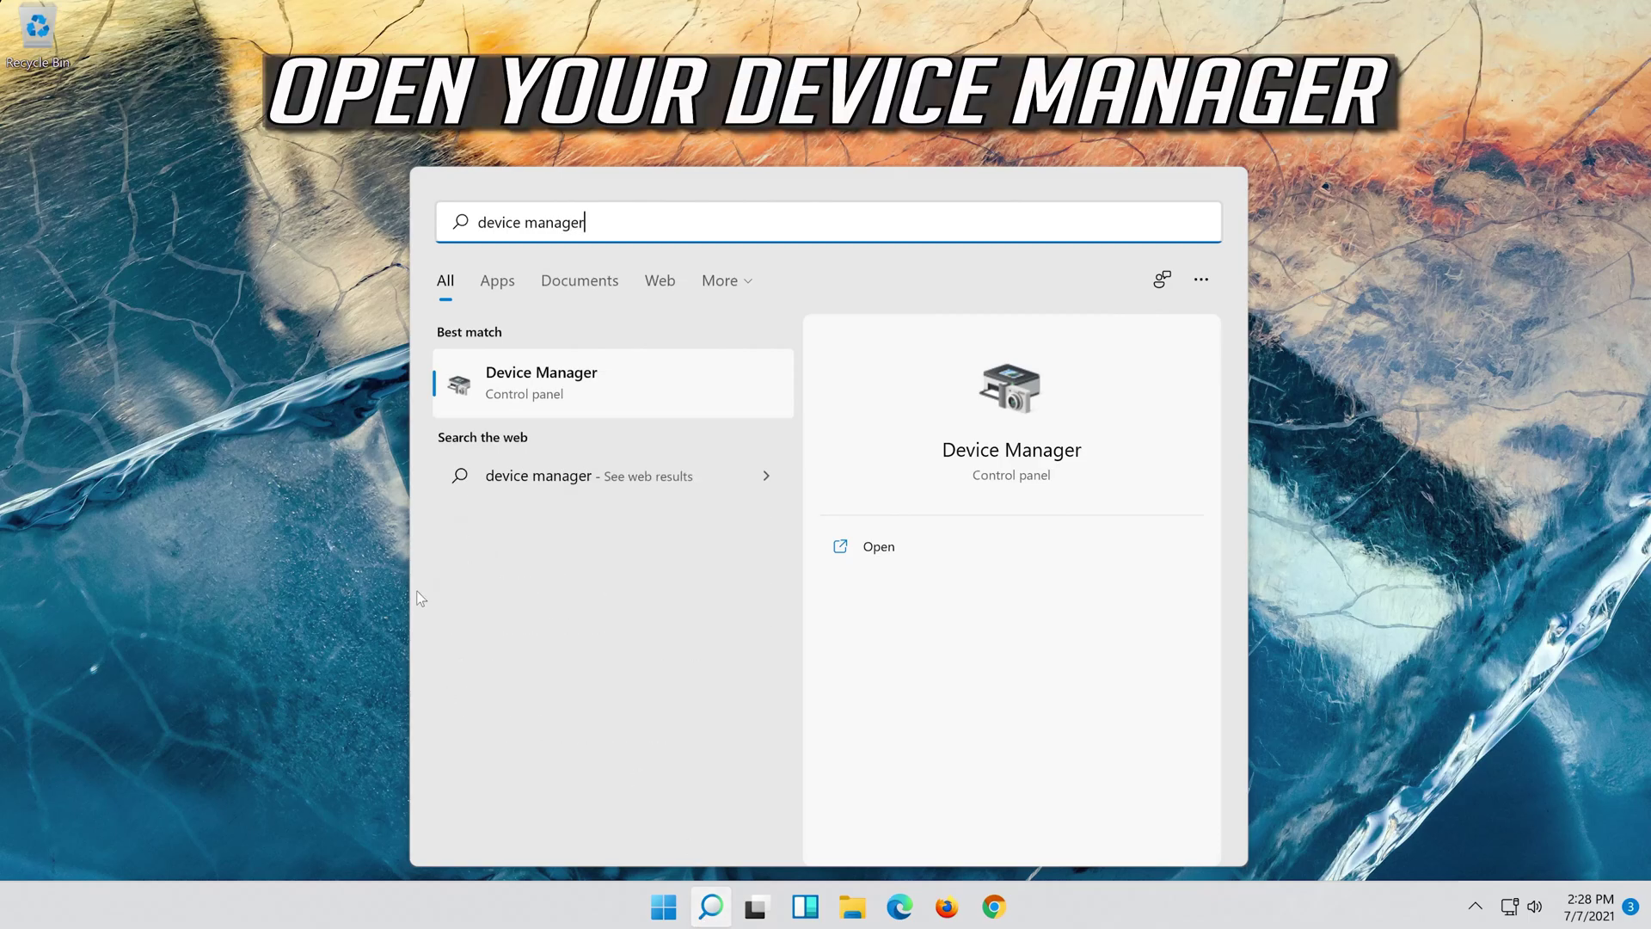
left_click(581, 390)
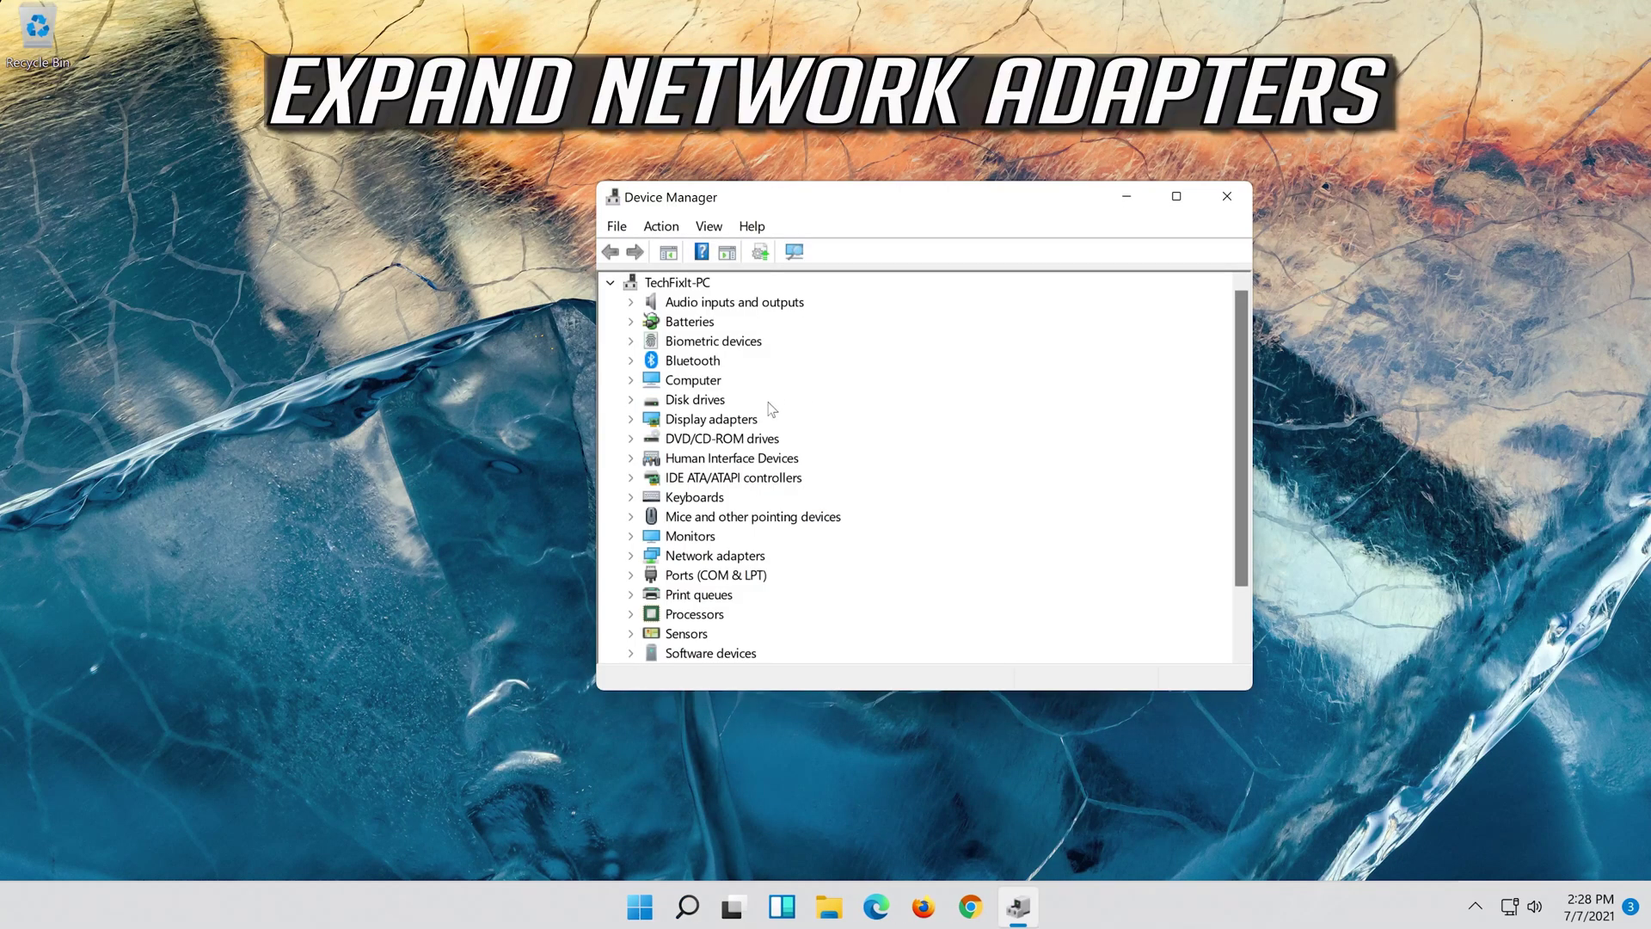
Open the Properties of the Intel(R) 82574L Gigabit Network Connection under Network adapters.
left_click(632, 557)
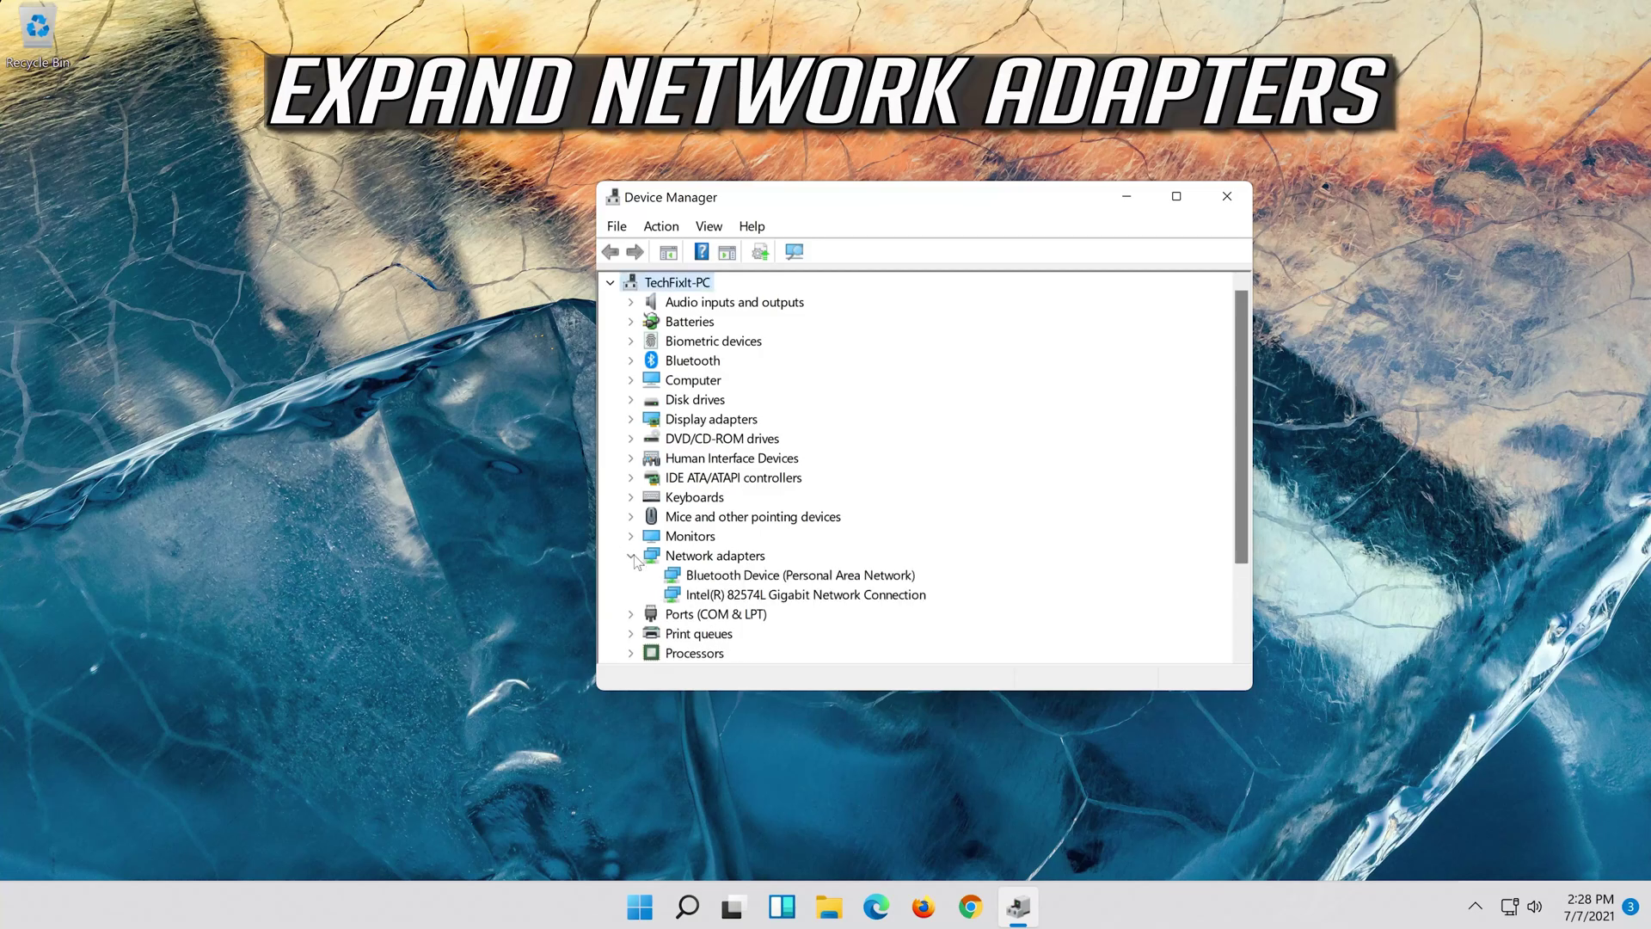
left_click(743, 598)
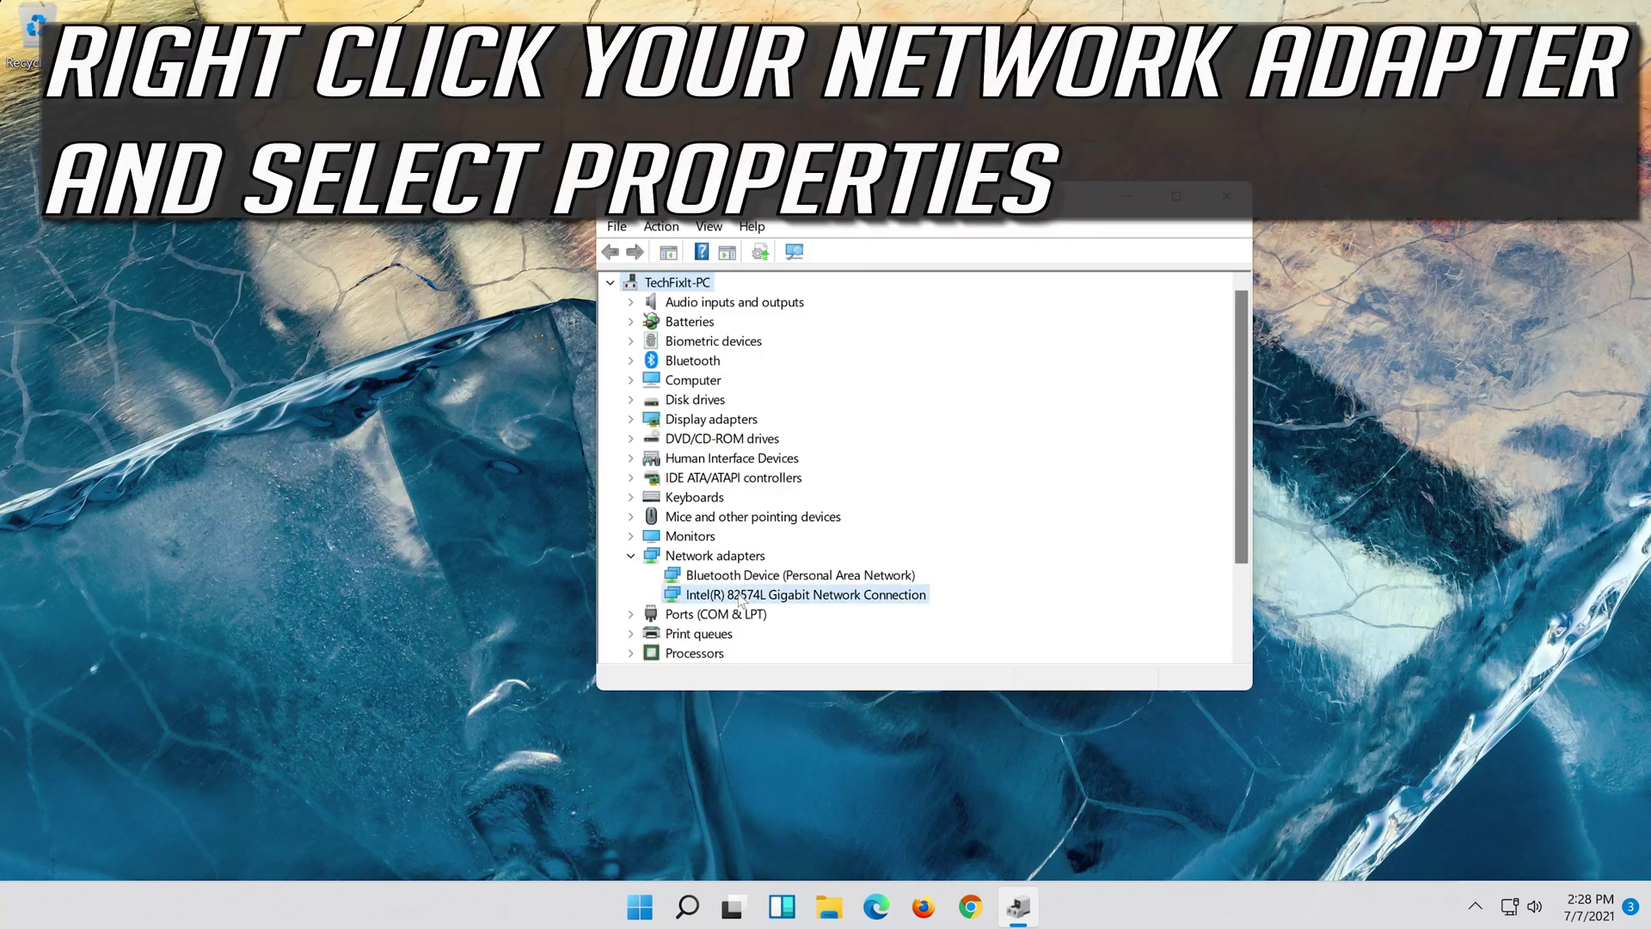
right_click(811, 601)
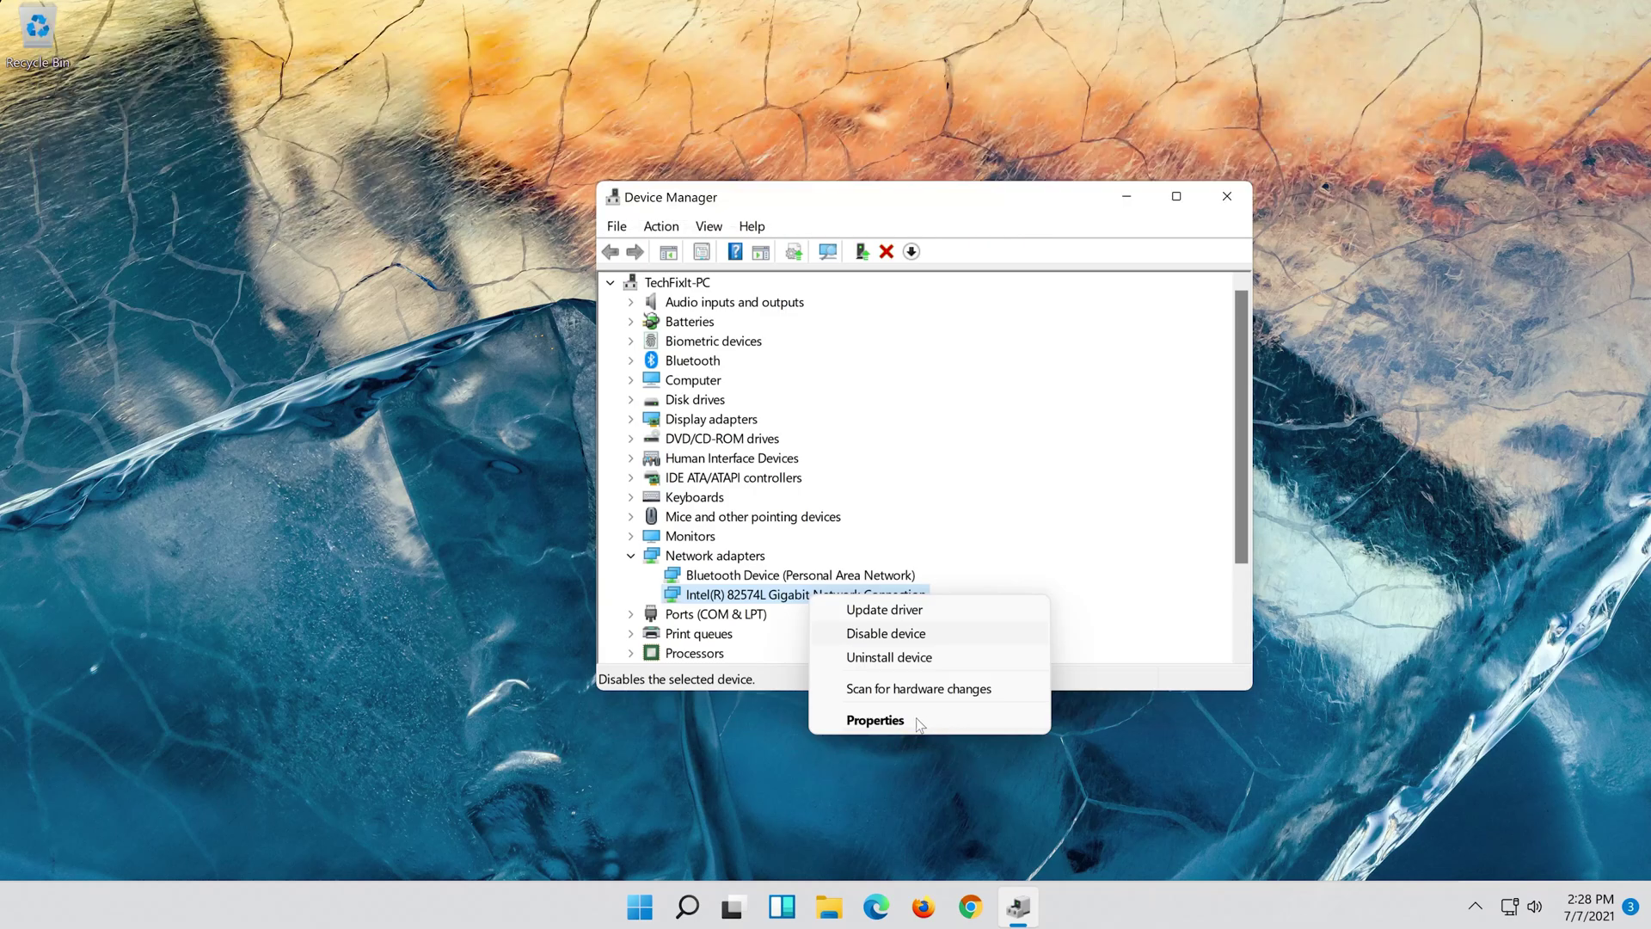
left_click(915, 721)
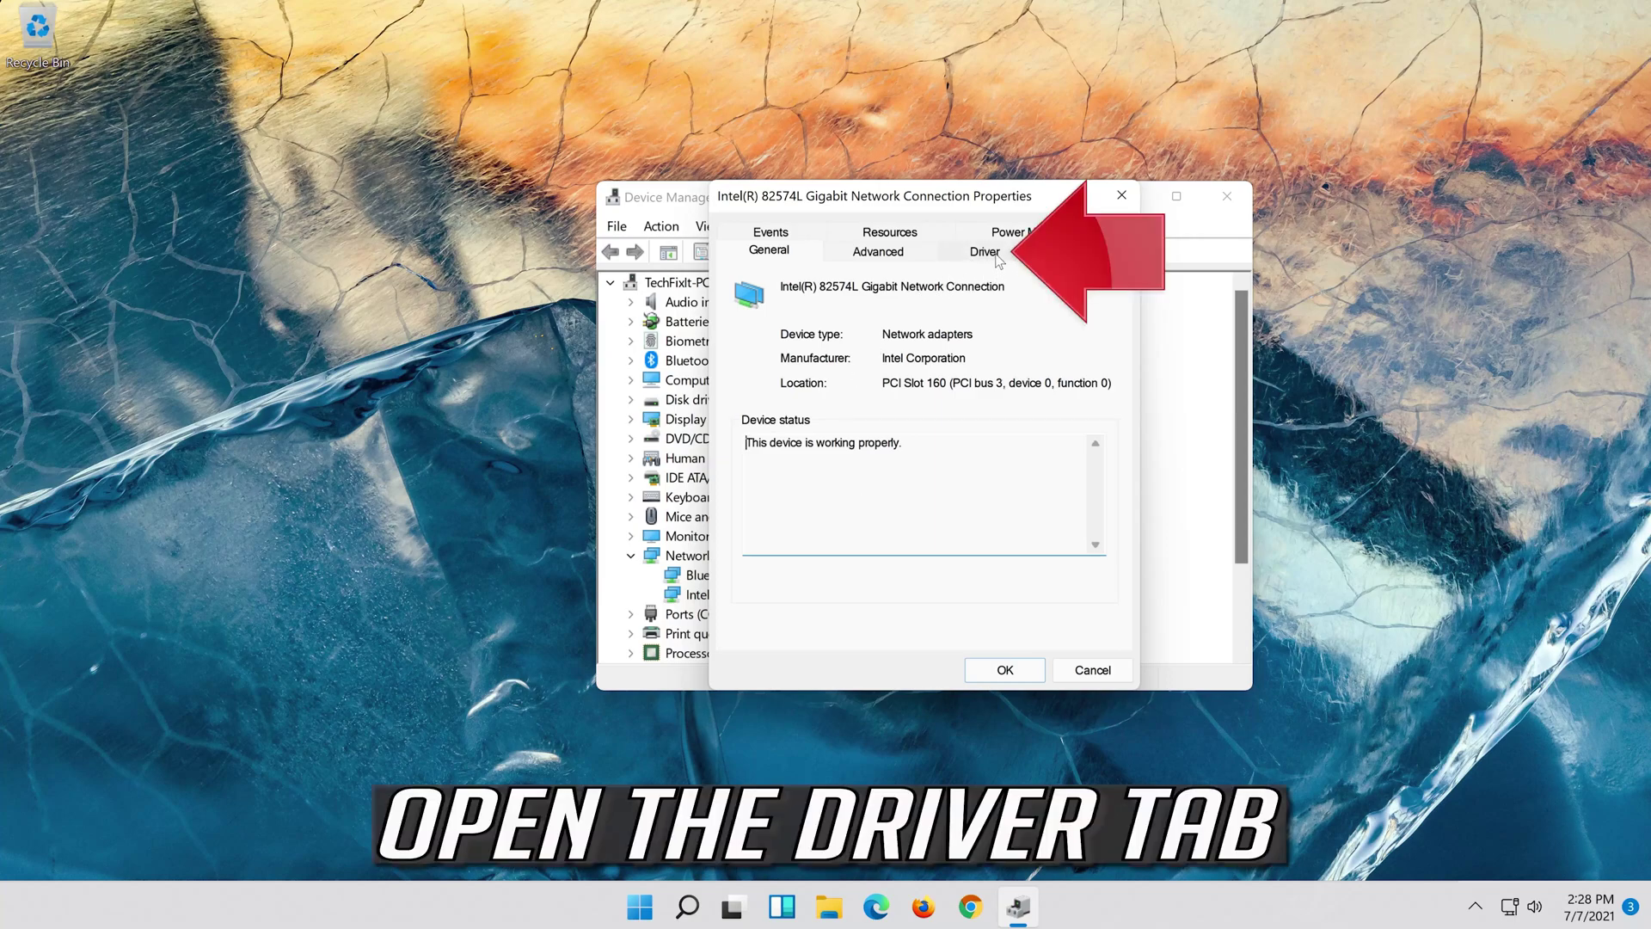
Uninstall the Intel 82574L adapter from its Driver tab and confirm the removal.
left_click(996, 255)
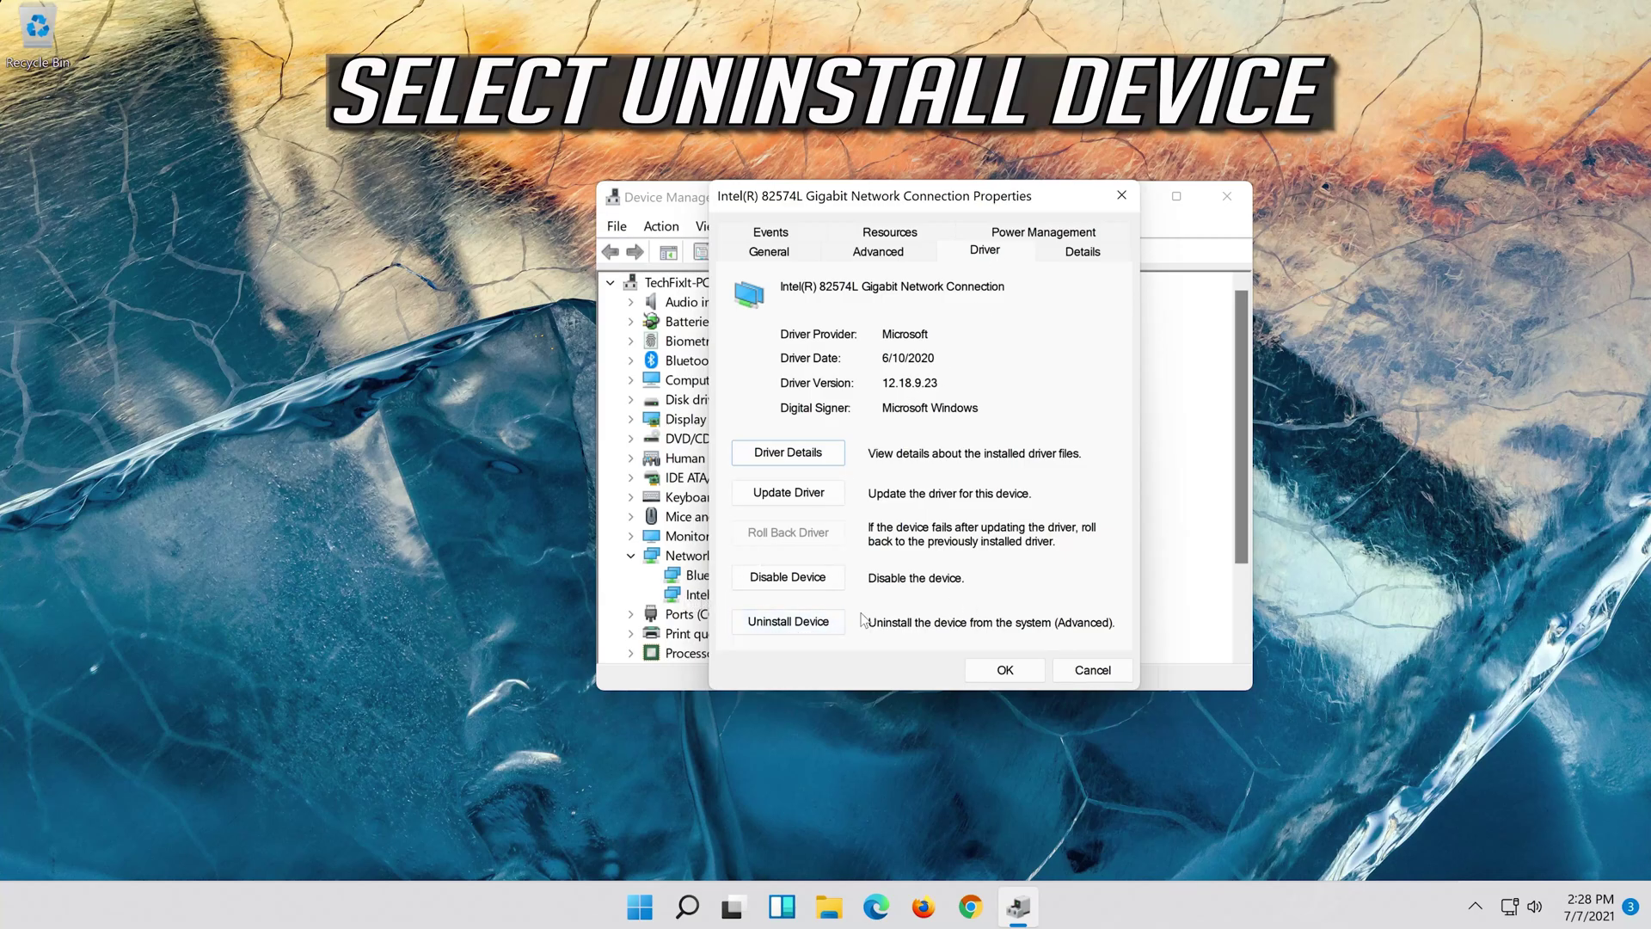
left_click(800, 628)
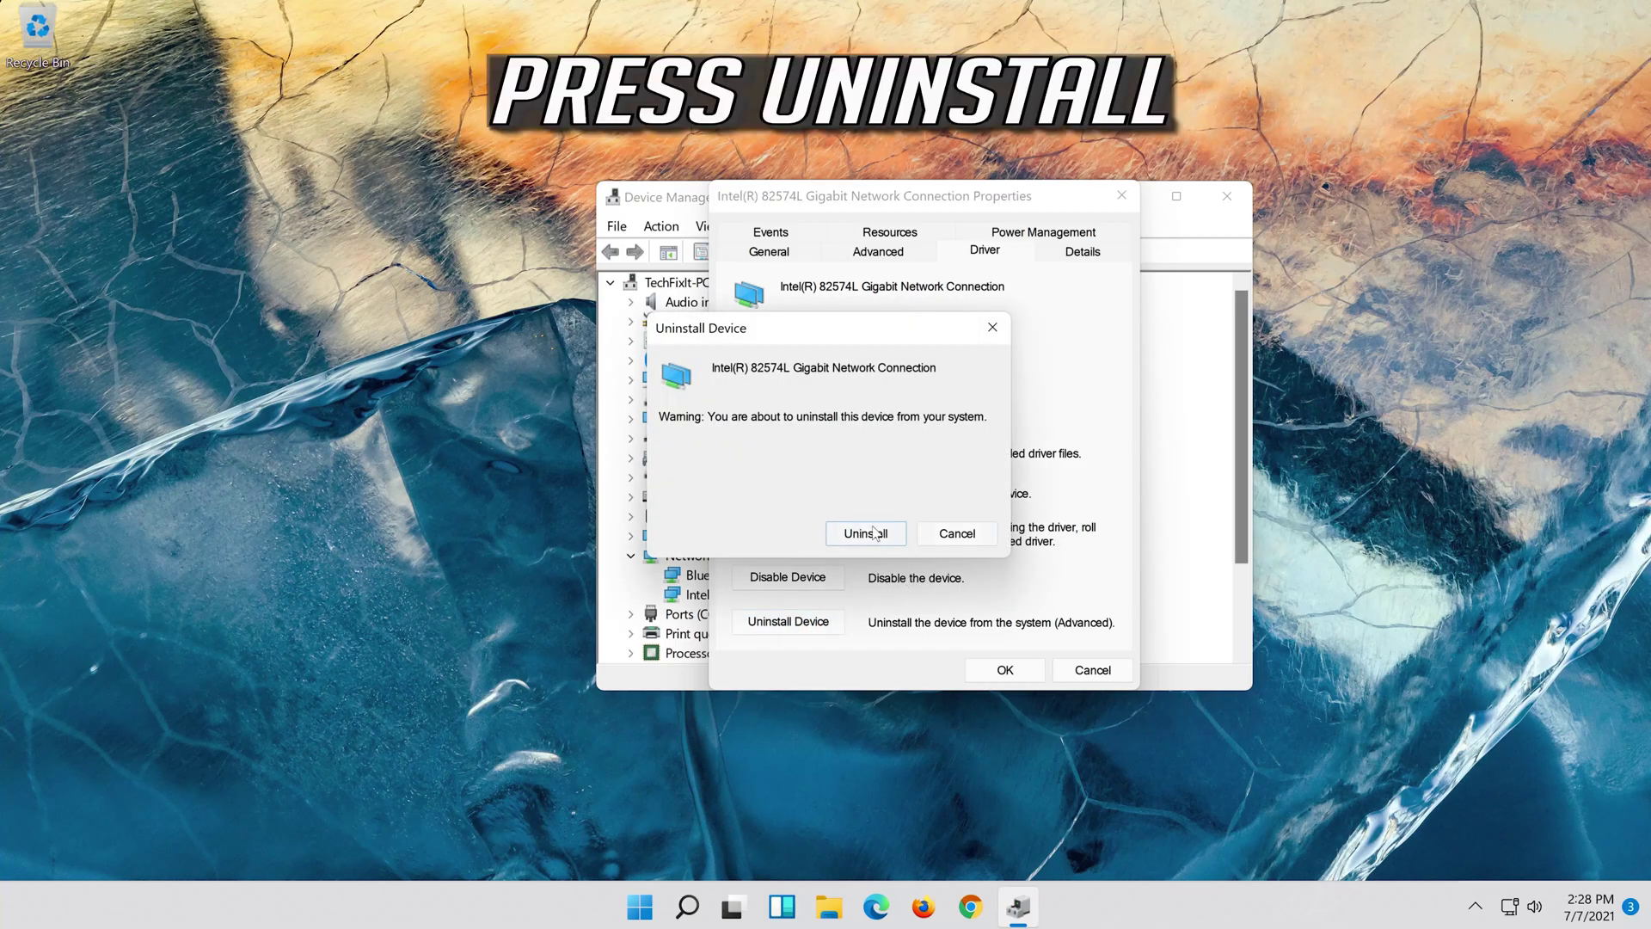
left_click(865, 535)
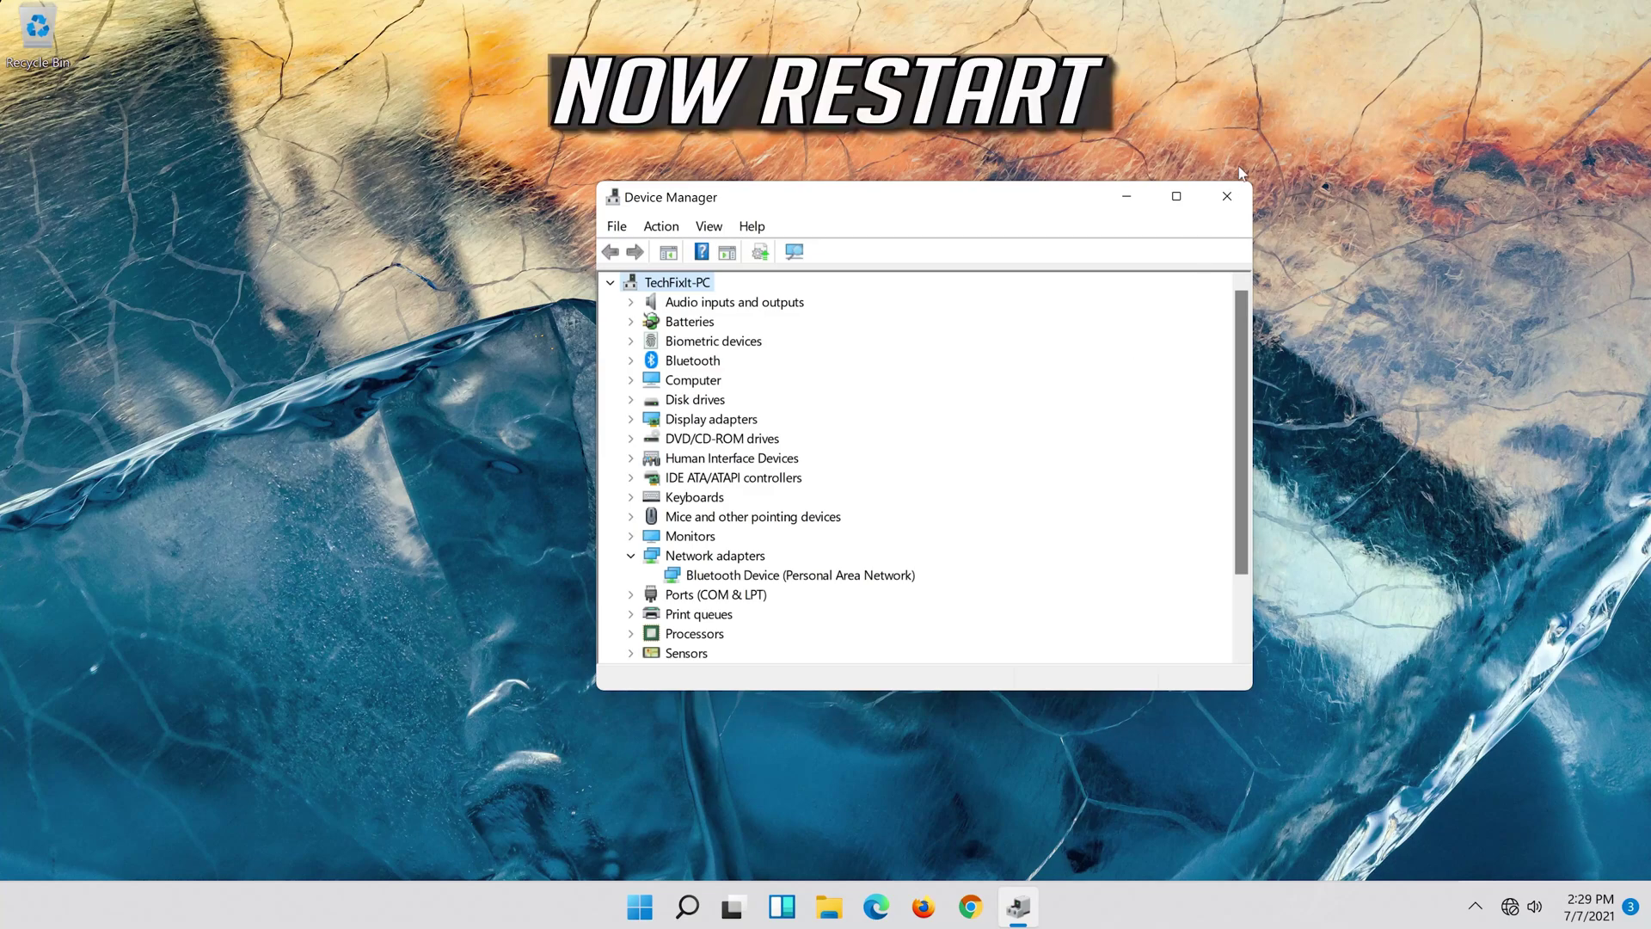
Close Device Manager and restart the PC from the Start menu's power options.
left_click(1227, 196)
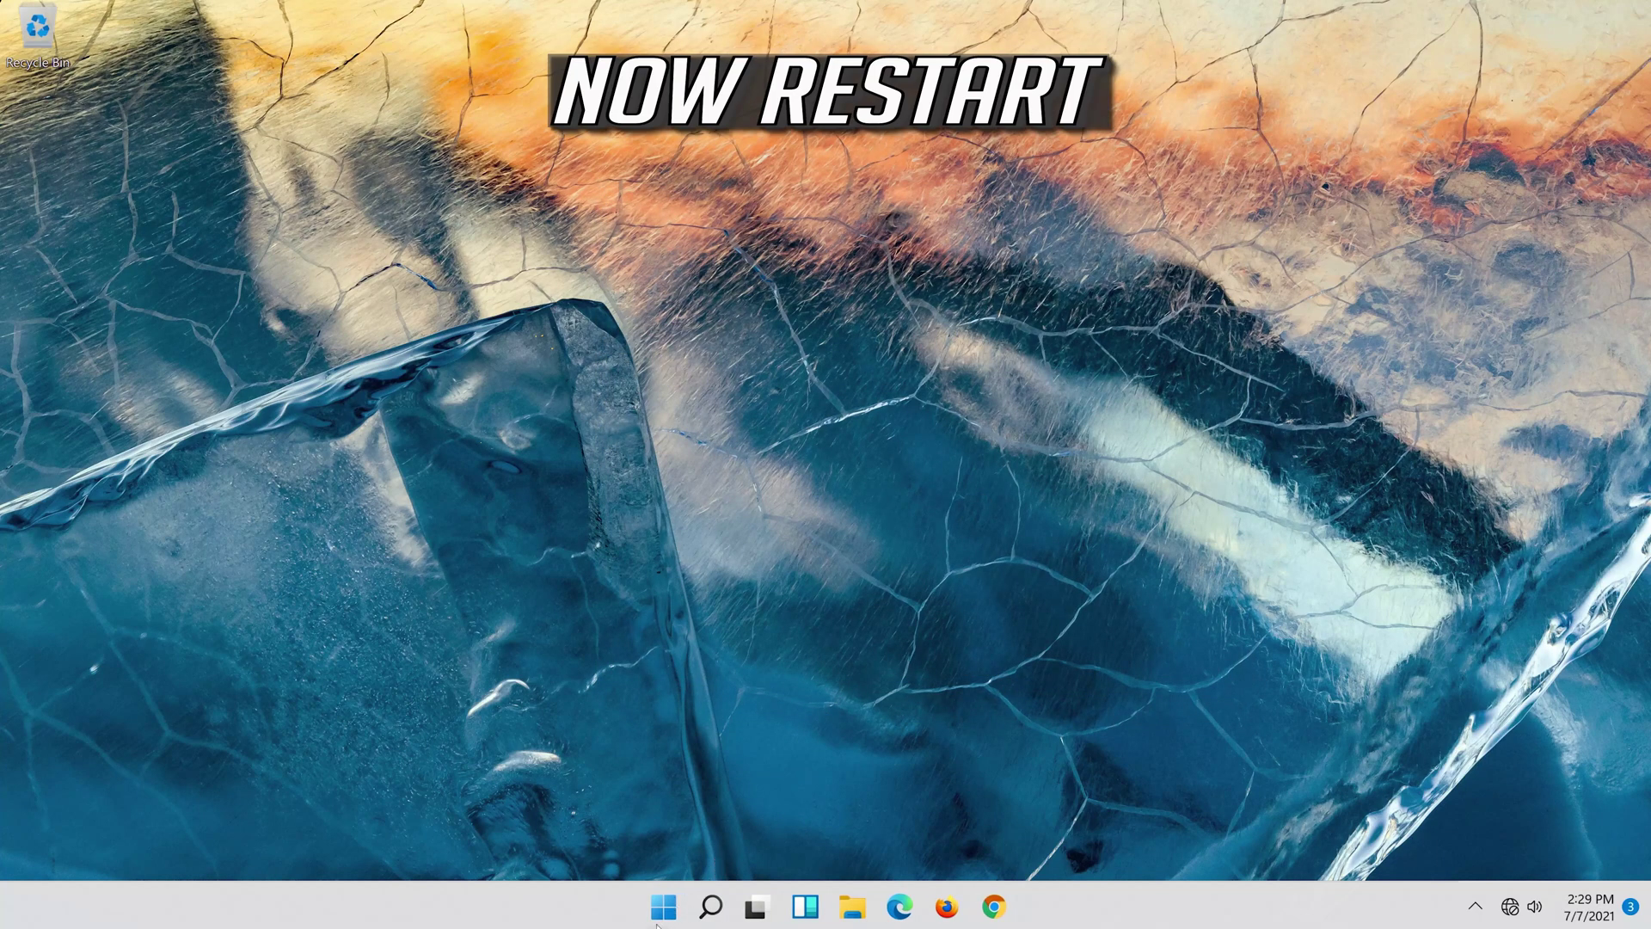
left_click(670, 913)
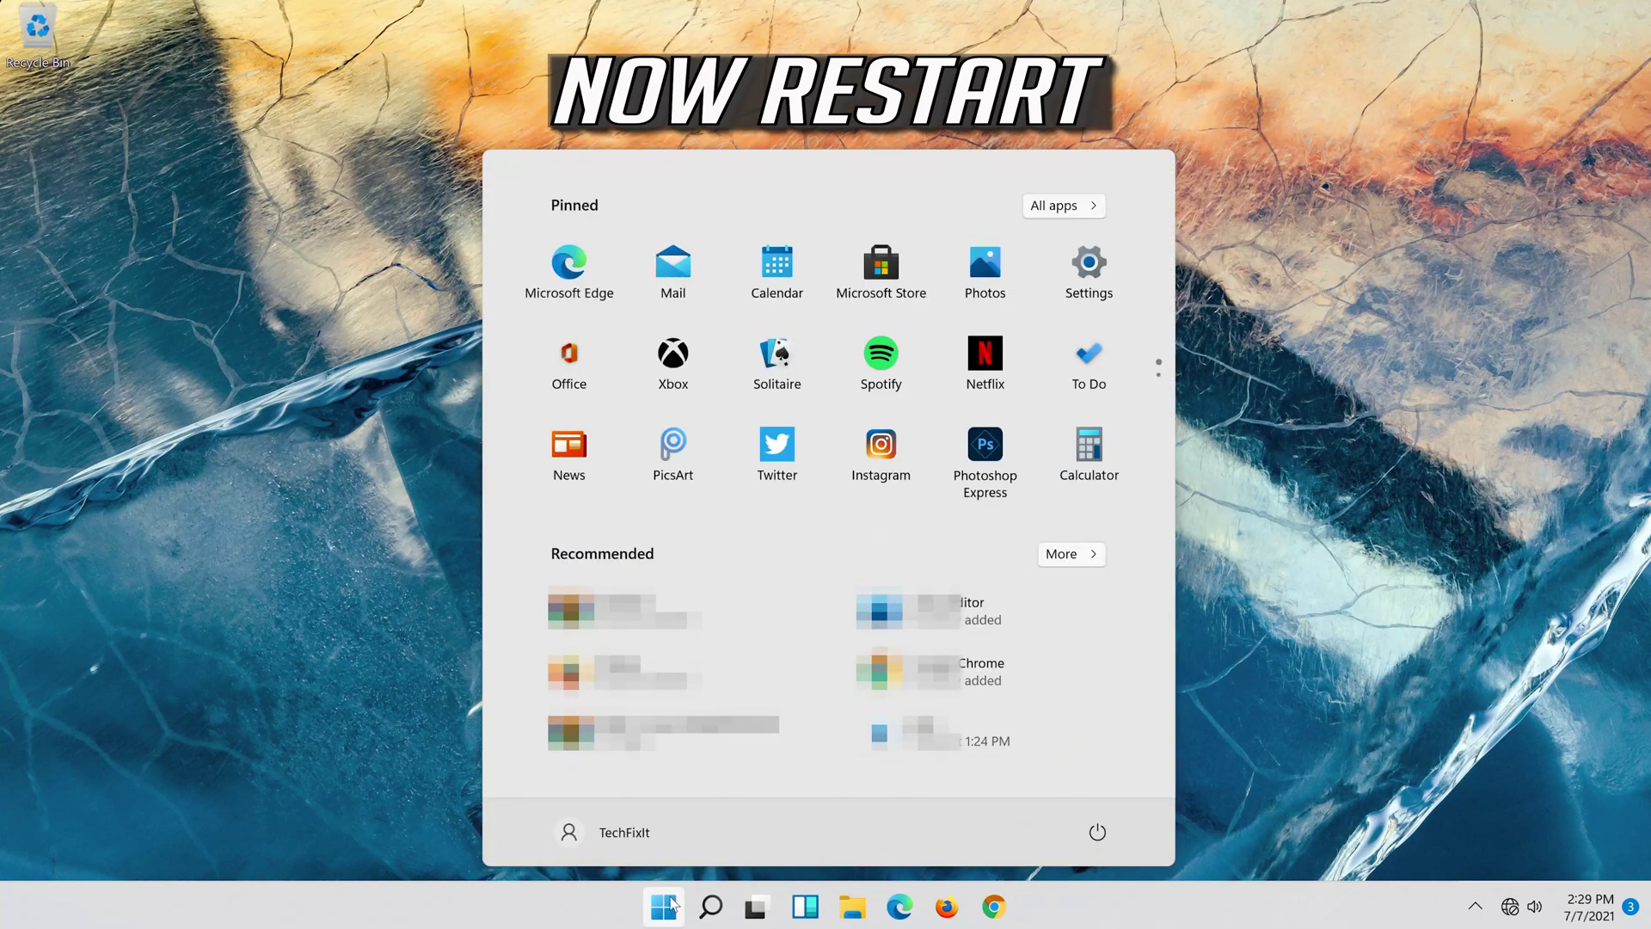
left_click(1098, 833)
left_click(1106, 784)
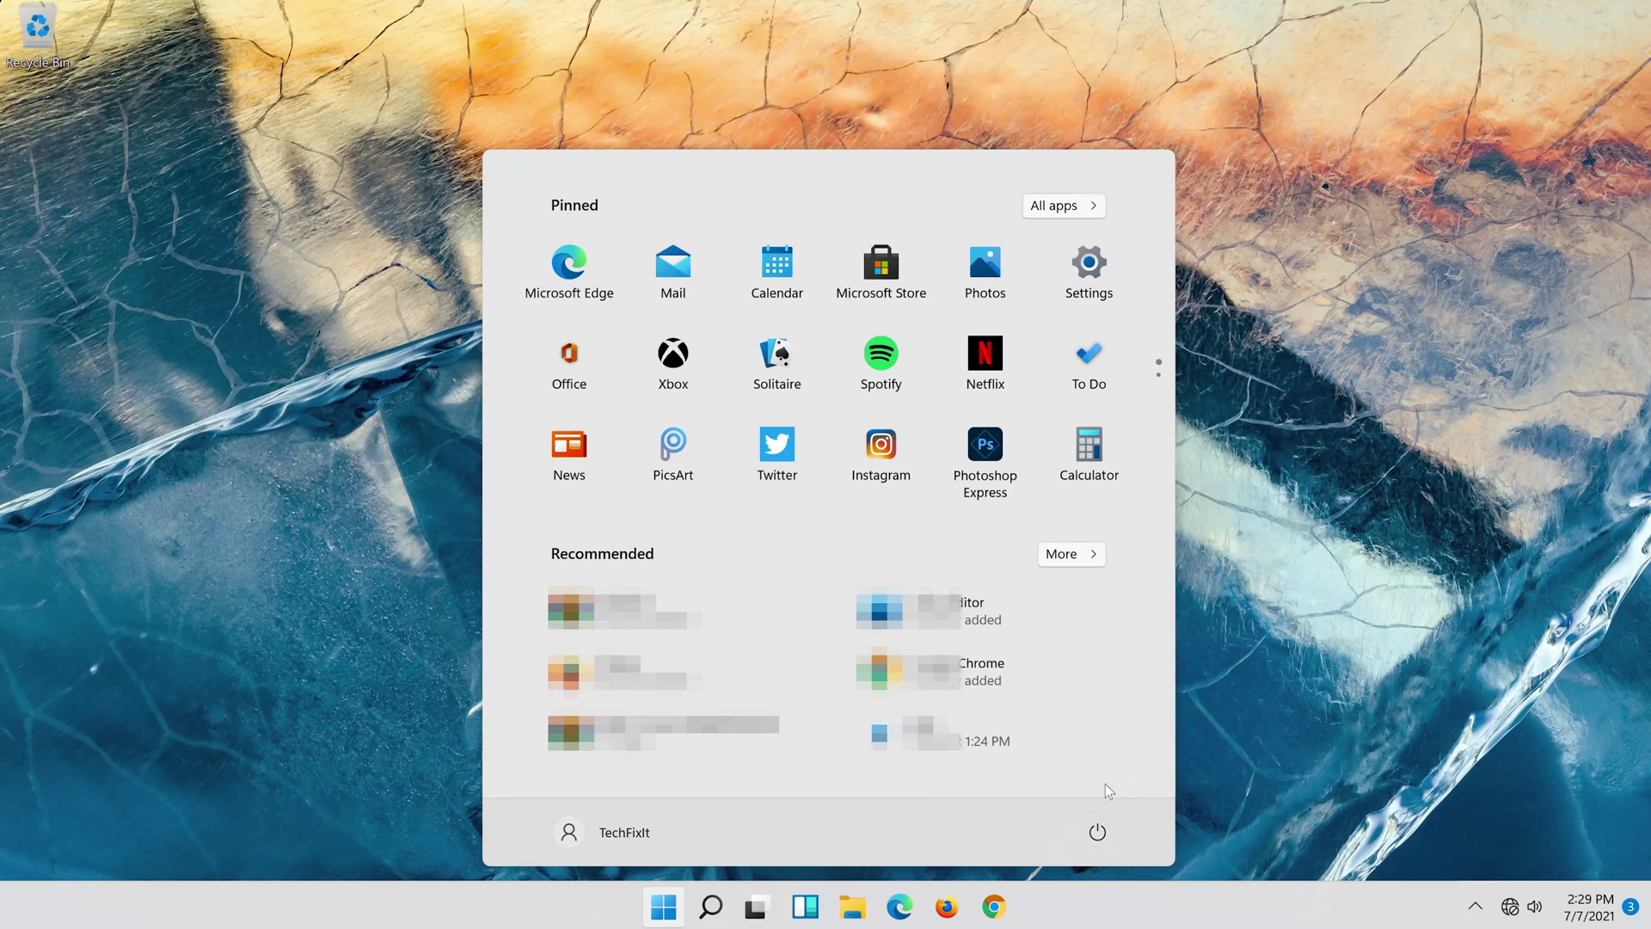